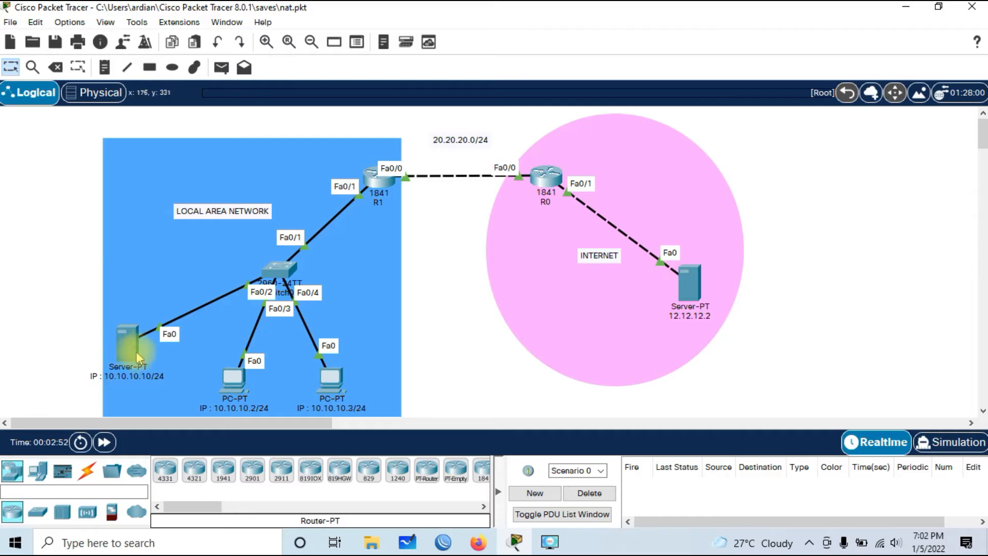
# Assign the local network server the static IPv4 address 10.10.10.10 with subnet mask 255.255.255.0.
pyautogui.click(128, 338)
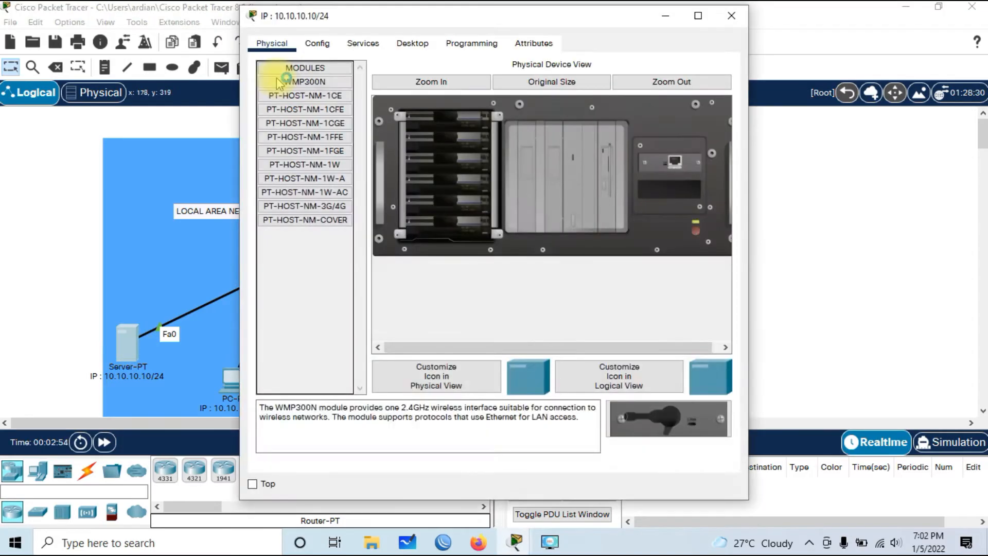
pyautogui.moveTo(362, 14); pyautogui.dragTo(494, 11)
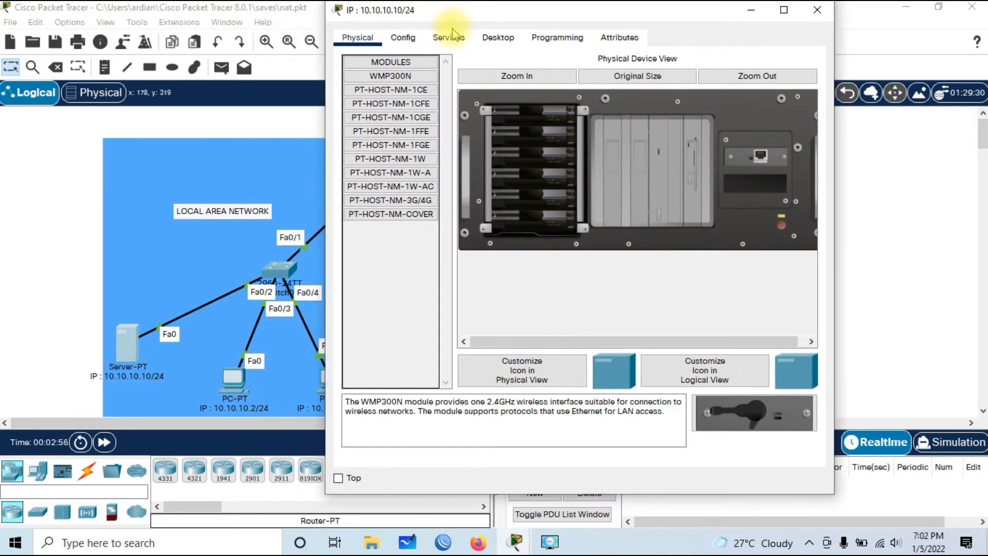
pyautogui.click(497, 37)
pyautogui.click(367, 100)
pyautogui.click(557, 120)
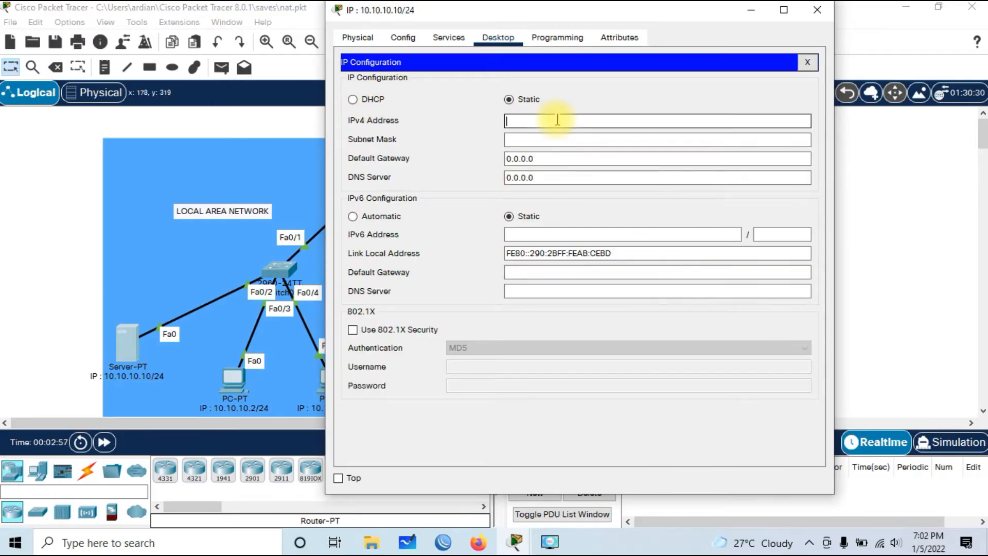
pyautogui.write('10.10.10.10')
pyautogui.press('Tab')
pyautogui.write('255.')
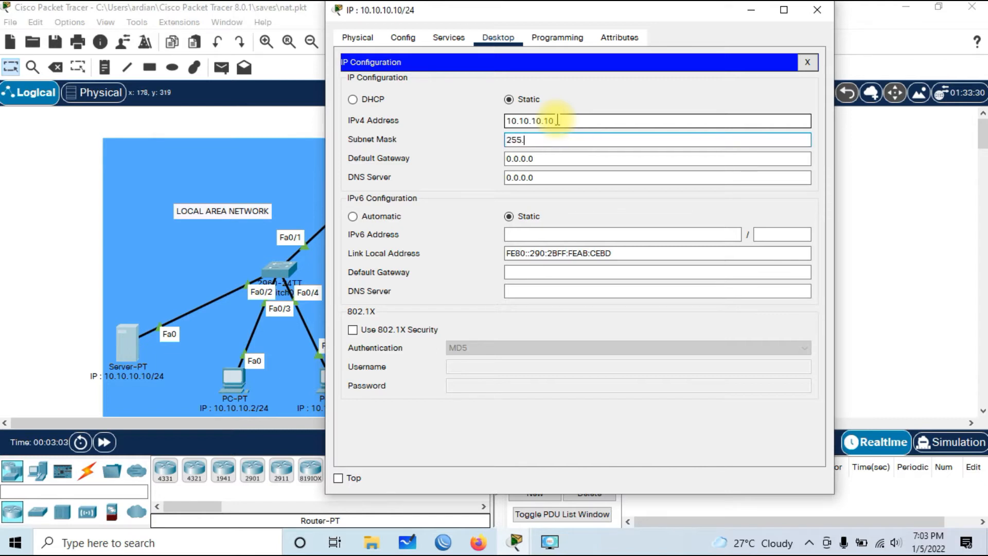
pyautogui.write('255.255.0')
# Copy the local server's subnet mask, set its default gateway to 10.10.10.1, and close its configuration.
pyautogui.moveTo(578, 138); pyautogui.dragTo(474, 138)
pyautogui.hotkey('ctrl', 'c')
pyautogui.press('Tab')
pyautogui.write('10.10.10.1')
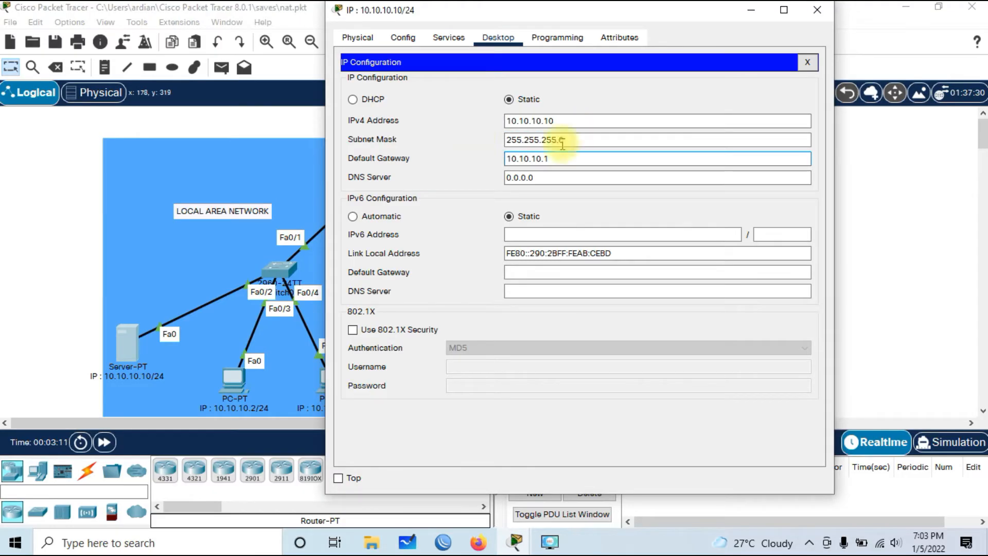
pyautogui.click(808, 62)
pyautogui.click(817, 9)
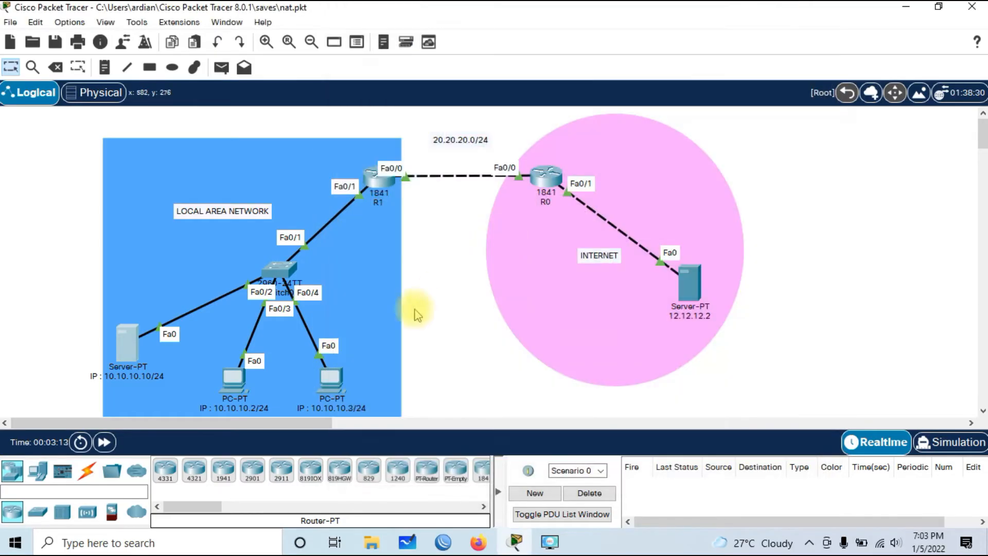
# Assign the PC labelled 10.10.10.2/24 the static IPv4 address 10.10.10.2.
pyautogui.click(231, 375)
pyautogui.click(363, 43)
pyautogui.click(338, 92)
pyautogui.click(442, 144)
pyautogui.write('10.10.10.2')
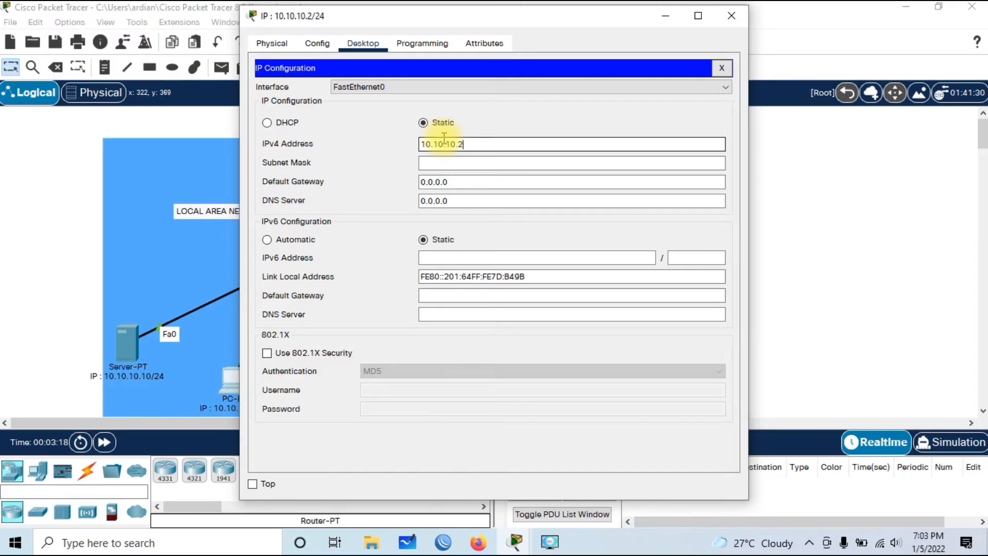
# Paste the subnet mask 255.255.255.0 on this PC, set its default gateway to 10.10.10.1, and close its configuration.
pyautogui.click(438, 163)
pyautogui.tripleClick(438, 164)
pyautogui.hotkey('ctrl', 'v')
pyautogui.press('Tab')
pyautogui.write('10.10.10.1')
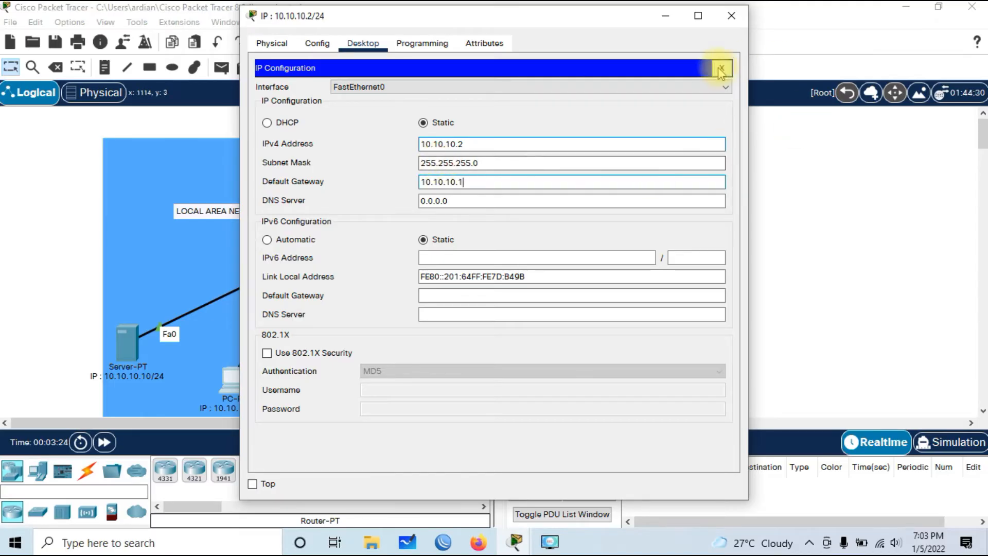
pyautogui.click(720, 68)
pyautogui.click(732, 16)
# Assign the PC labelled 10.10.10.3/24 the static IPv4 address 10.10.10.3.
pyautogui.click(332, 380)
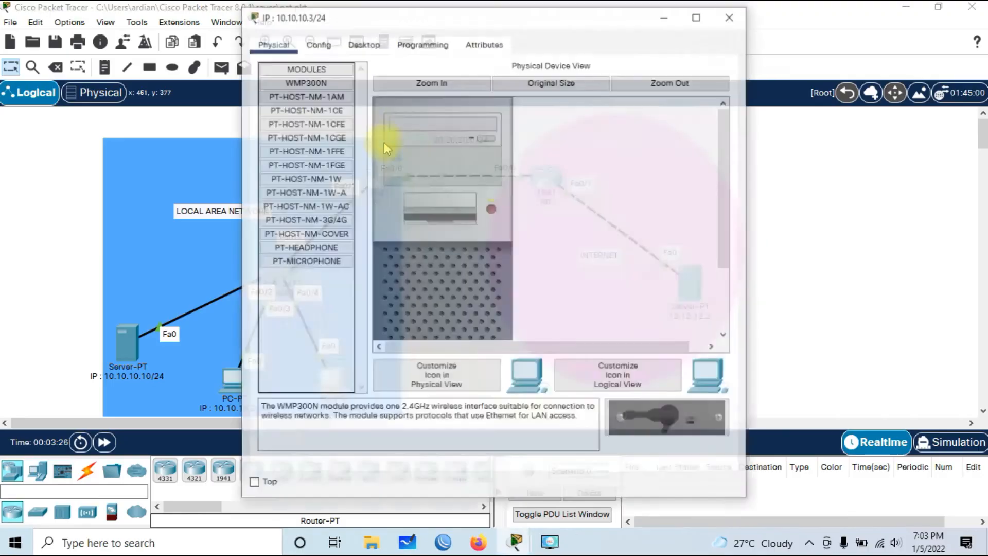
pyautogui.click(362, 43)
pyautogui.click(323, 103)
pyautogui.click(488, 144)
pyautogui.write('10.10.10.')
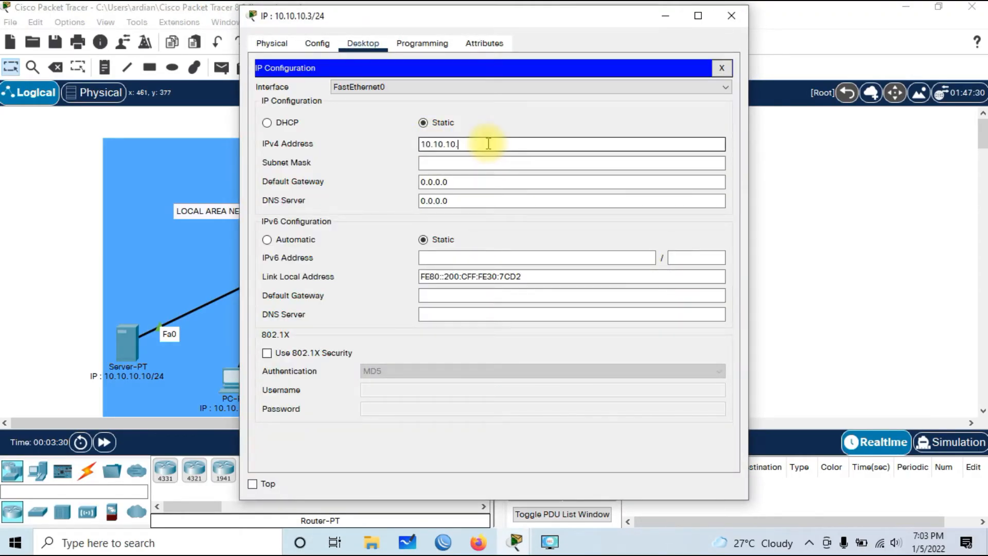
pyautogui.write('3')
# Give this second PC the subnet mask 255.255.255.0 and default gateway 10.10.10.1, and close its configuration.
pyautogui.press('Tab')
pyautogui.press('Tab')
pyautogui.write('10')
pyautogui.press('BackSpace')
pyautogui.press('BackSpace')
pyautogui.write('10.10.10.1')
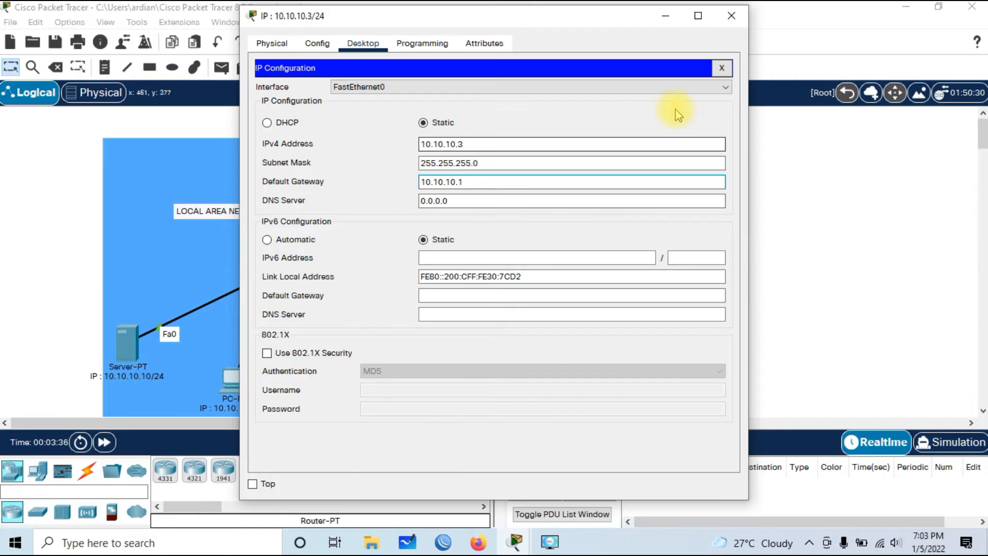
pyautogui.click(721, 68)
pyautogui.click(731, 16)
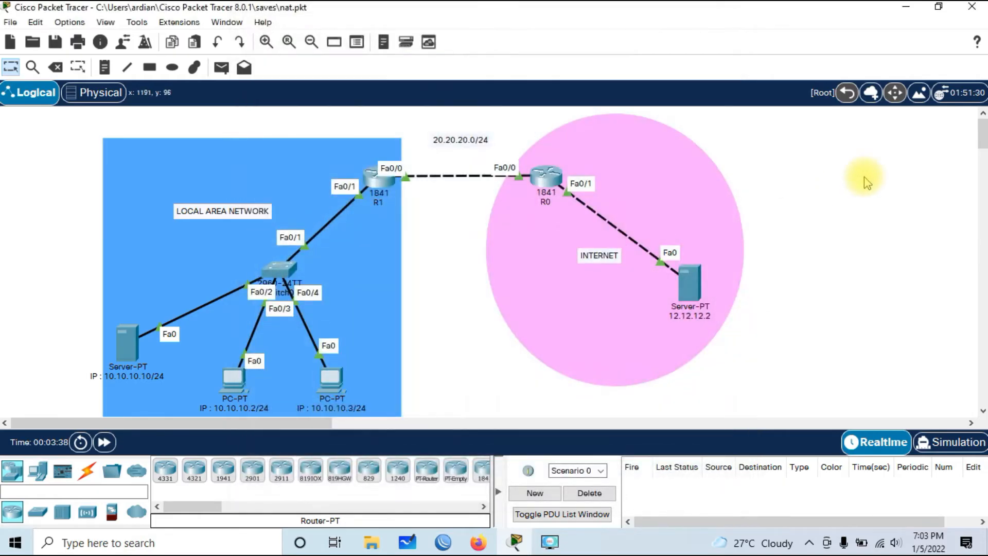
# Assign the Internet-side server the static IPv4 address 12.12.12.2.
pyautogui.click(691, 285)
pyautogui.moveTo(554, 21); pyautogui.dragTo(403, 40)
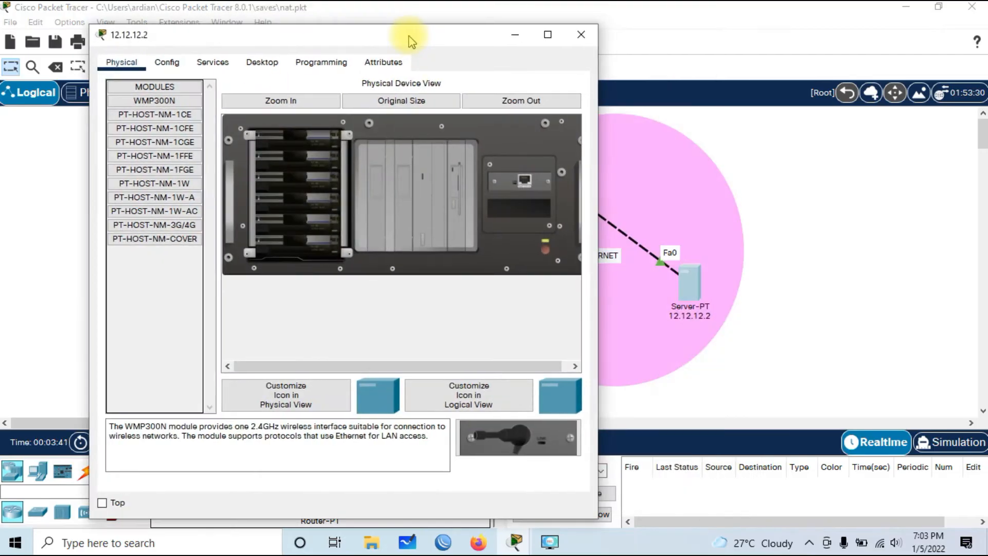
pyautogui.click(262, 62)
pyautogui.click(180, 109)
pyautogui.click(303, 145)
pyautogui.write('12.12')
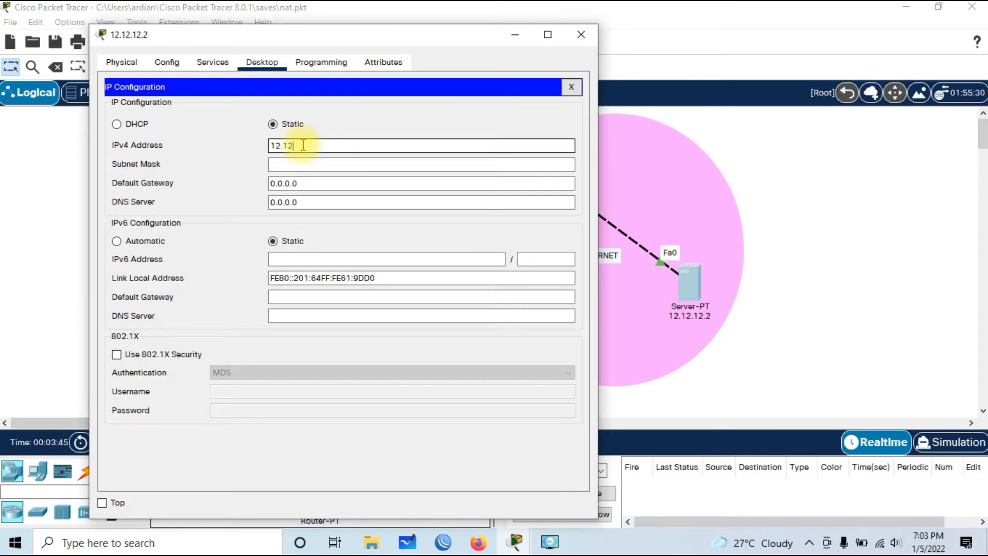
pyautogui.write('.12.2')
pyautogui.press('Tab')
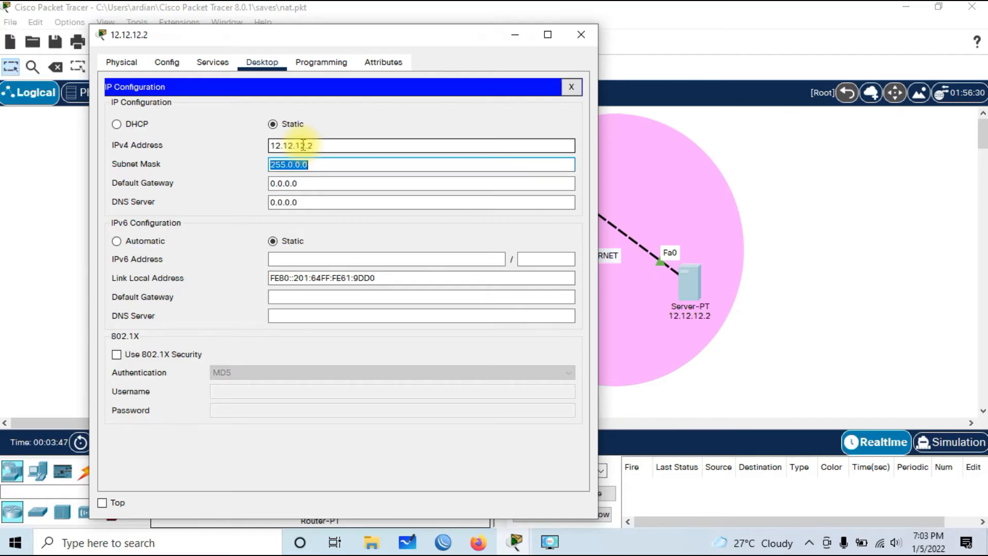
# Set the Internet server's subnet mask to 255.255.255.0 and its default gateway to 12.12.12.1, and close its configuration.
pyautogui.write('255.255.255.0')
pyautogui.press('Tab')
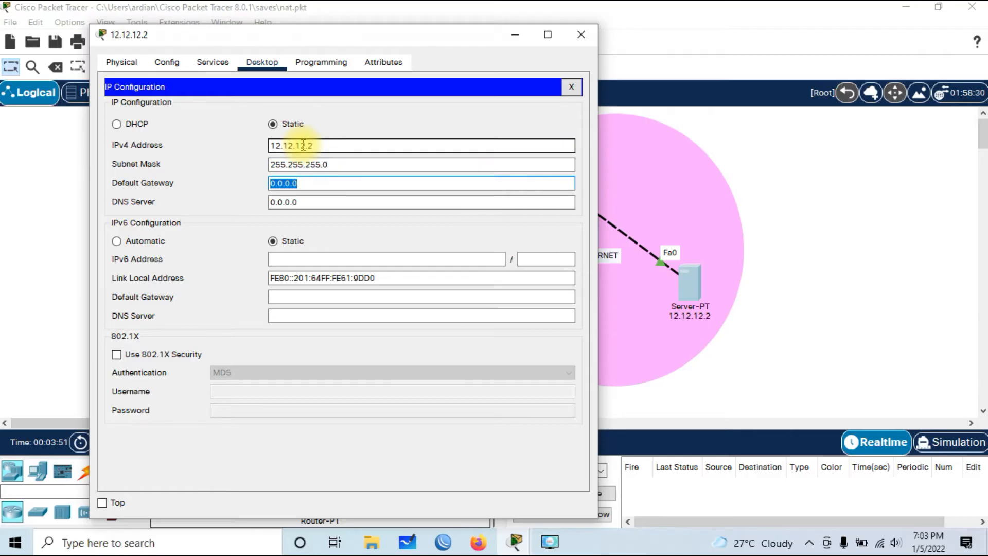
pyautogui.write('12.12.12.1')
pyautogui.click(571, 87)
pyautogui.click(581, 35)
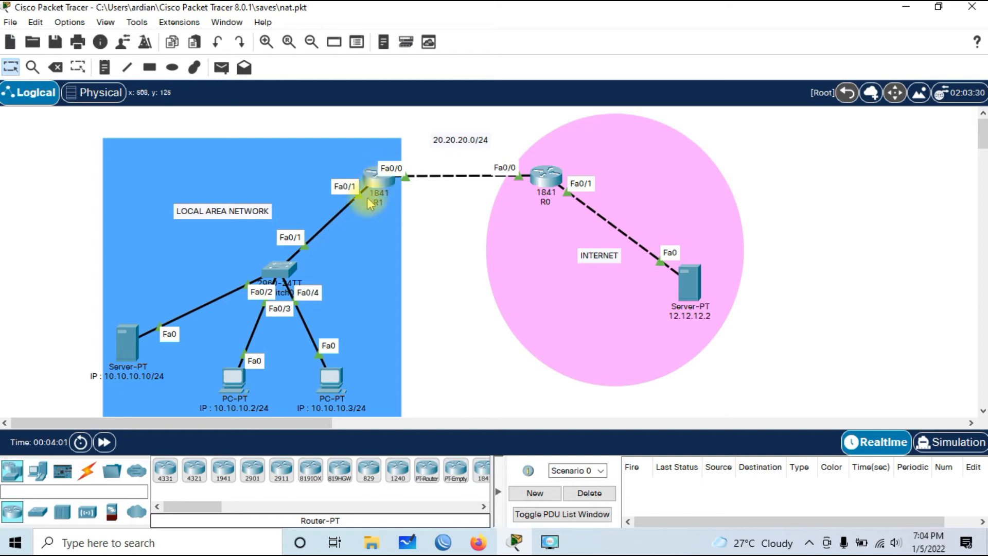
# Open the command line of router R1 and enter global configuration mode.
pyautogui.click(379, 186)
pyautogui.moveTo(417, 28); pyautogui.dragTo(663, 29)
pyautogui.click(598, 44)
pyautogui.press('Return')
pyautogui.press('Return')
pyautogui.write('en')
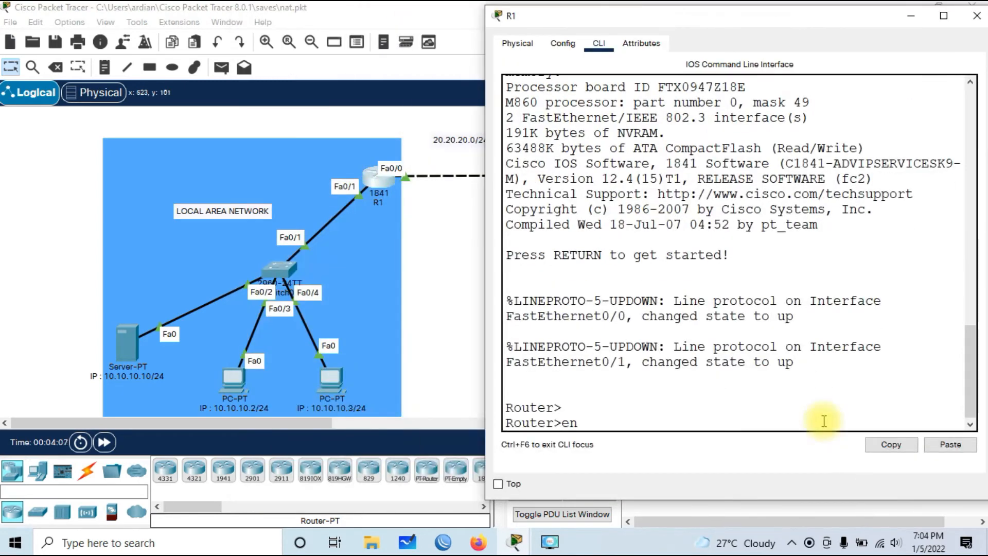
pyautogui.press('Return')
pyautogui.write('conf ter')
pyautogui.press('Return')
# Configure R1's interface f0/1 with IP address 10.10.10.1 and mask 255.255.255.0, and exit interface configuration.
pyautogui.write('interface f0/')
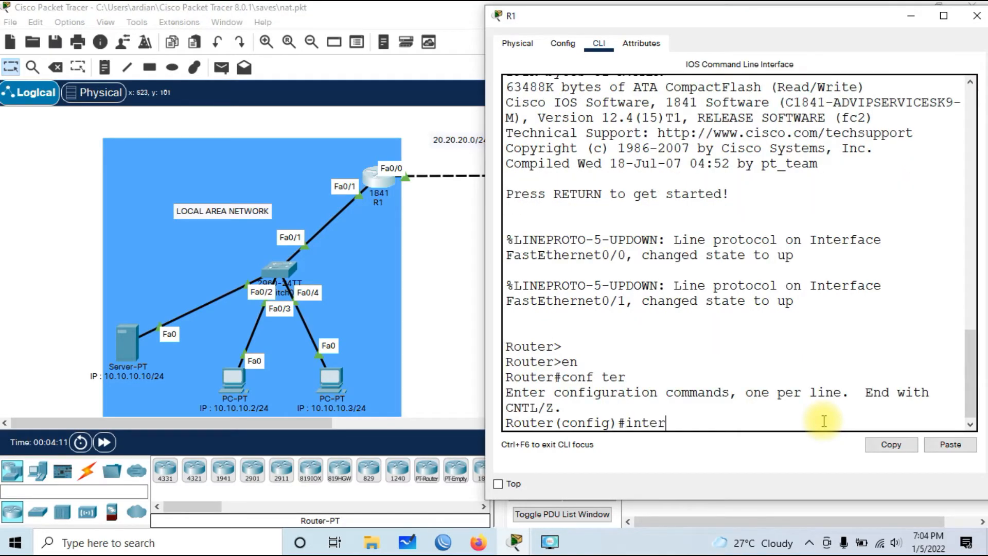
pyautogui.press('Tab')
pyautogui.write('f0/1')
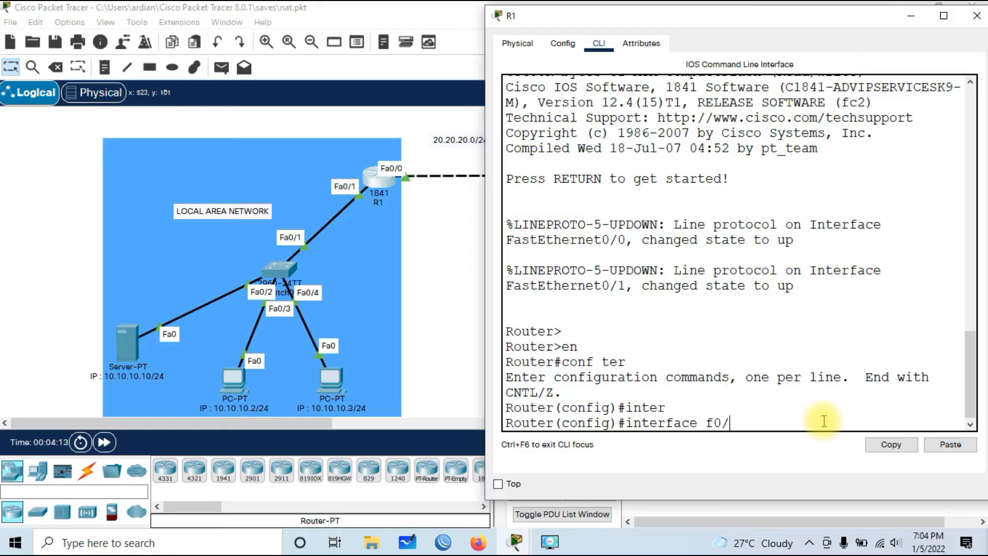
pyautogui.press('Return')
pyautogui.write('ip add')
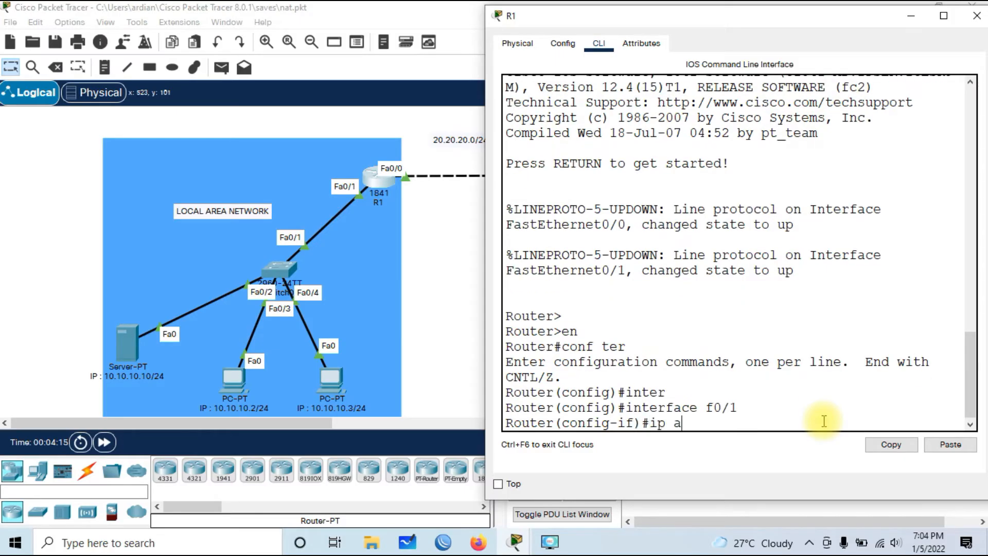
pyautogui.press('Tab')
pyautogui.write('10.10.1')
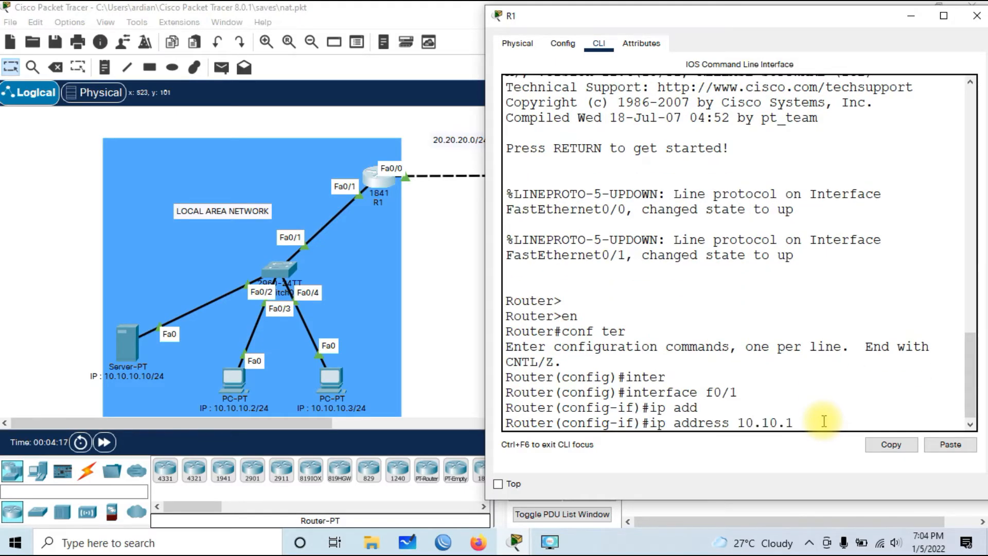
pyautogui.write('0.1 255.255.255.0')
pyautogui.press('Return')
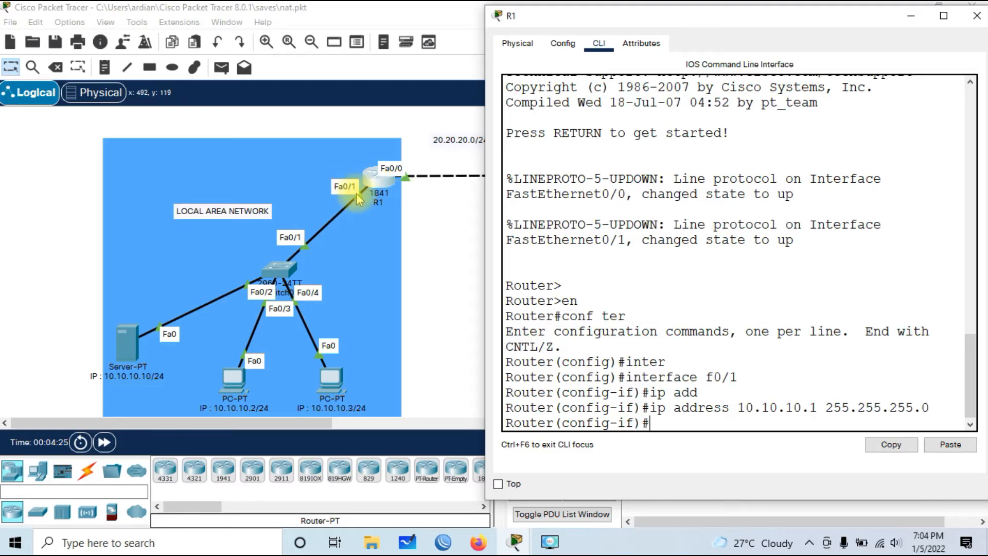
pyautogui.write('exit')
pyautogui.press('Return')
# Configure R1's interface f0/0 with IP address 20.20.20.1 and mask 255.255.255.0, exit interface configuration, and close the router window.
pyautogui.write('ter(config)#inter')
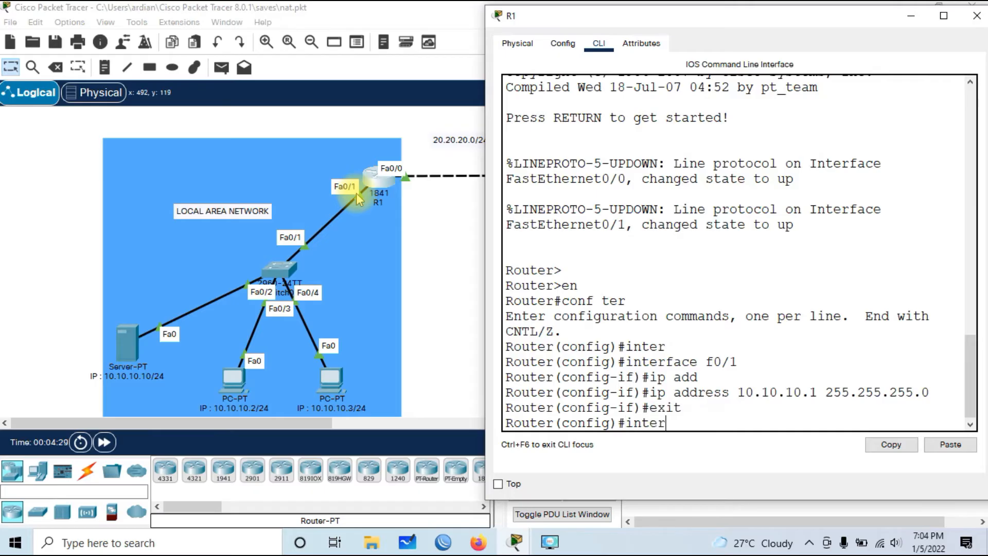
pyautogui.press('Tab')
pyautogui.write('f0/')
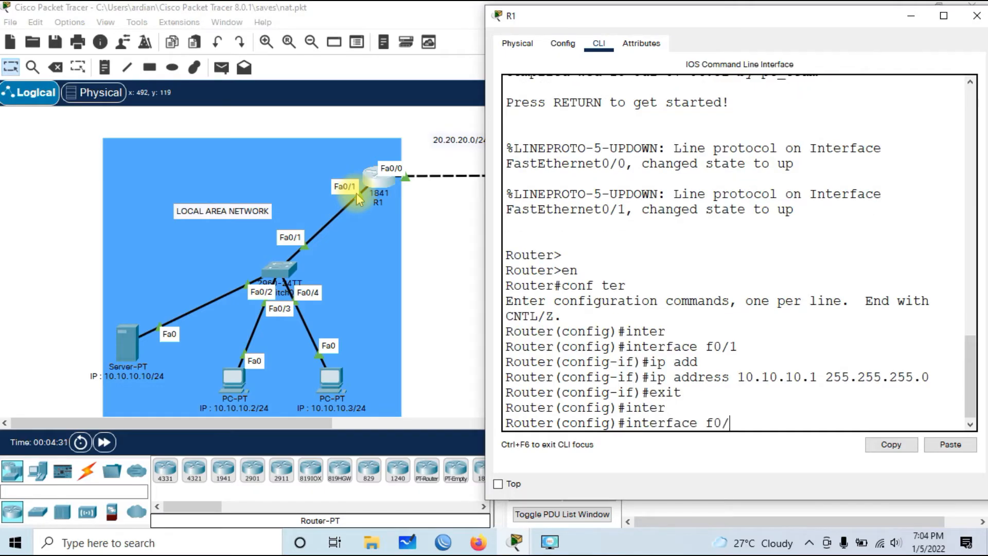
pyautogui.write('0')
pyautogui.press('Return')
pyautogui.write('ip ad')
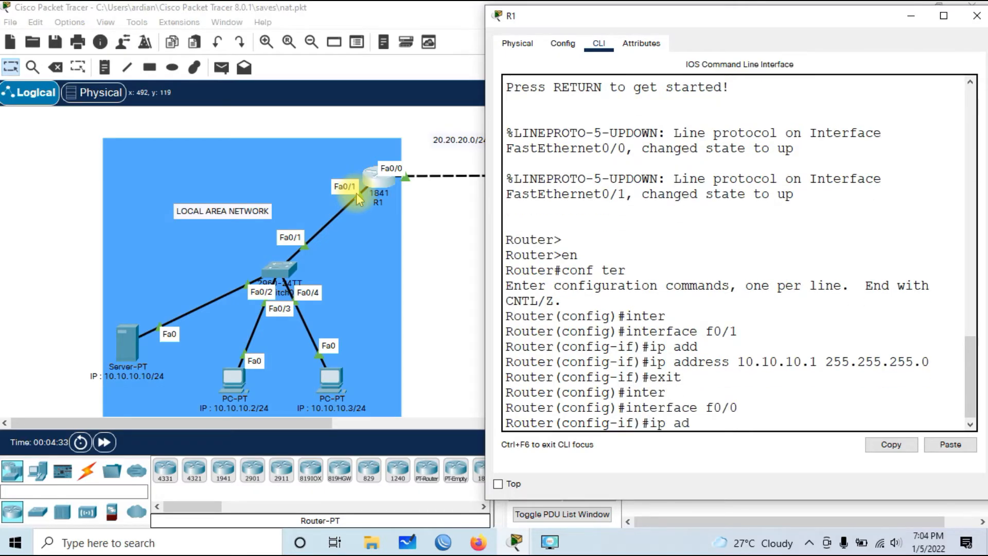
pyautogui.write('d')
pyautogui.press('Tab')
pyautogui.write('20.20')
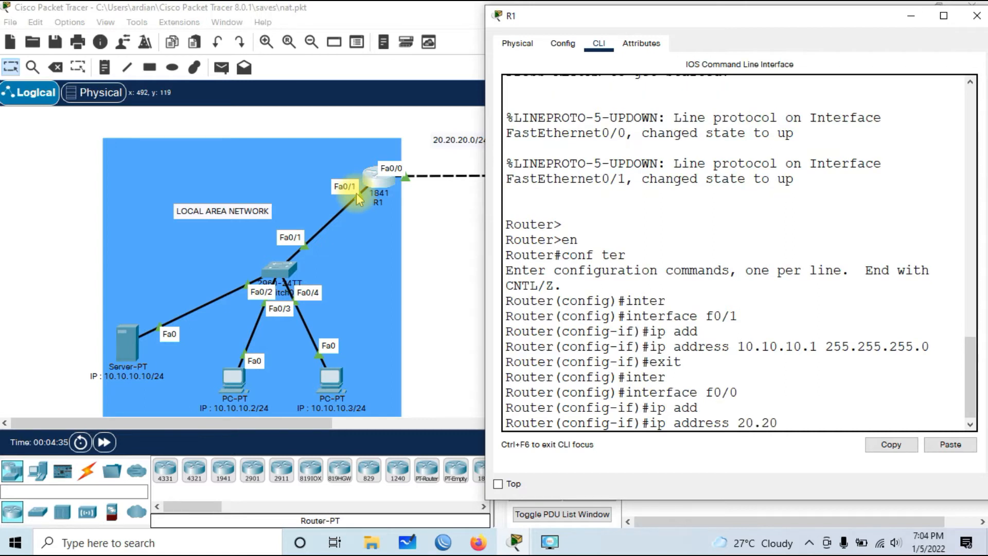
pyautogui.write('.20.1 255.255.255.0')
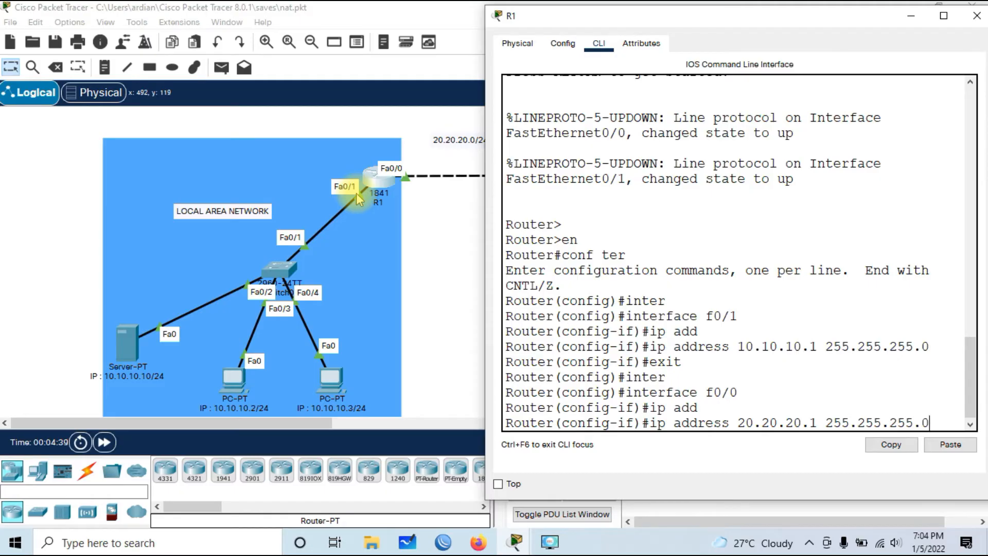
pyautogui.press('Return')
pyautogui.write('exit')
pyautogui.press('Return')
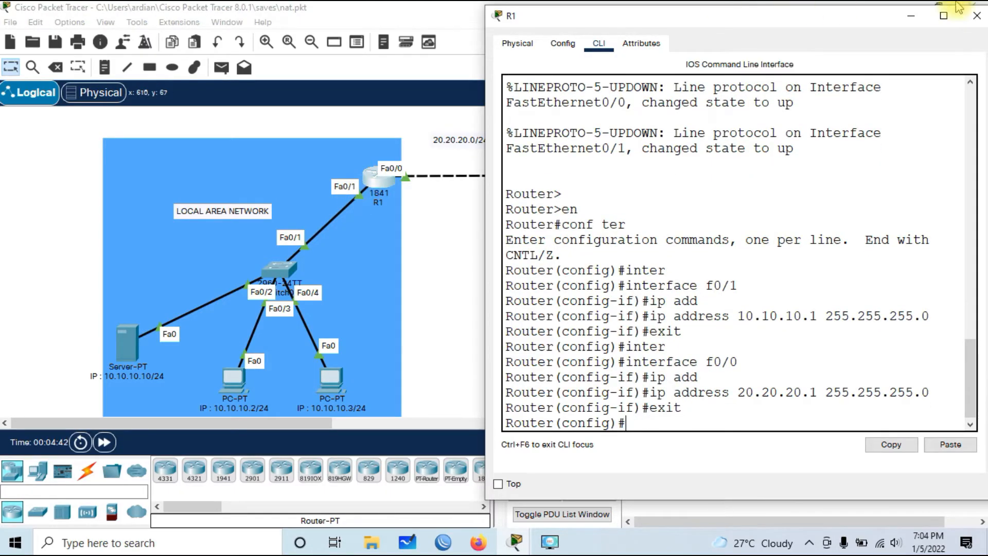
pyautogui.click(977, 16)
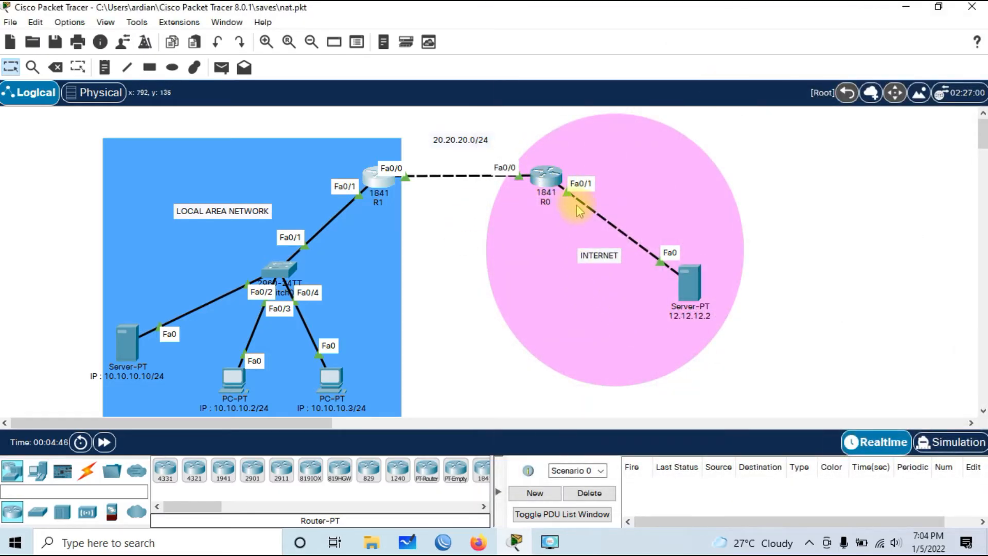
# Open the command line of router R0 and enter global configuration mode.
pyautogui.click(546, 178)
pyautogui.moveTo(562, 22); pyautogui.dragTo(326, 26)
pyautogui.click(116, 49)
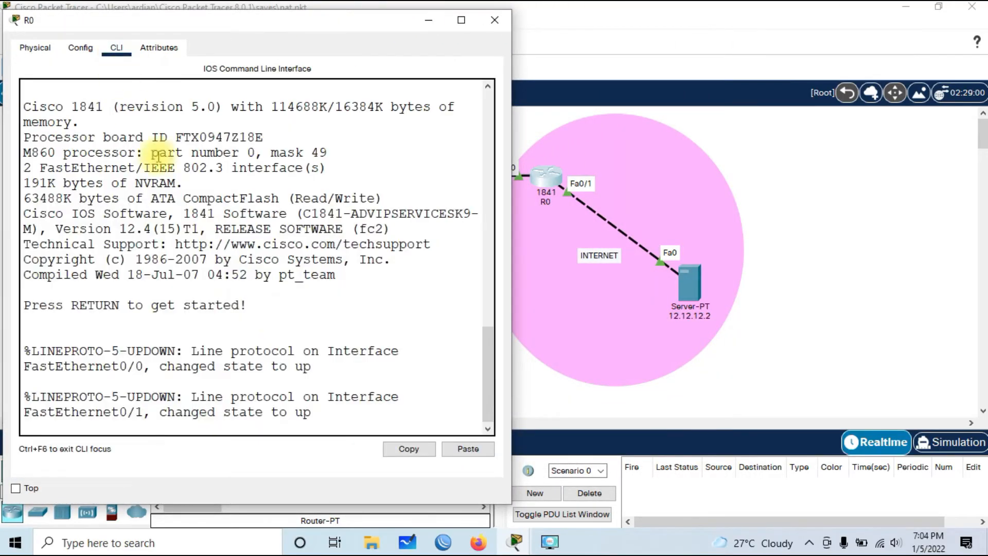
pyautogui.press('Return')
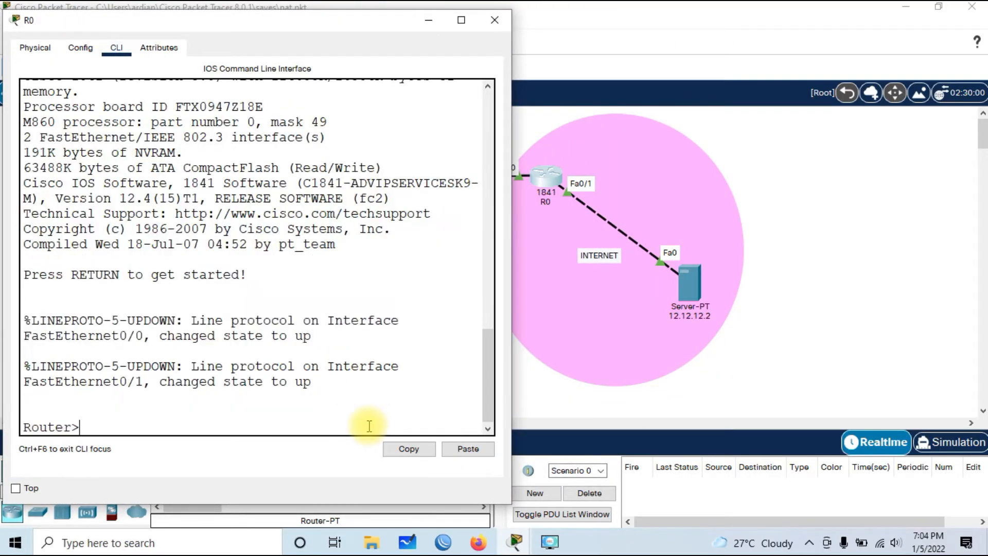
pyautogui.write('en')
pyautogui.press('Tab')
pyautogui.press('Return')
pyautogui.write('conf ter')
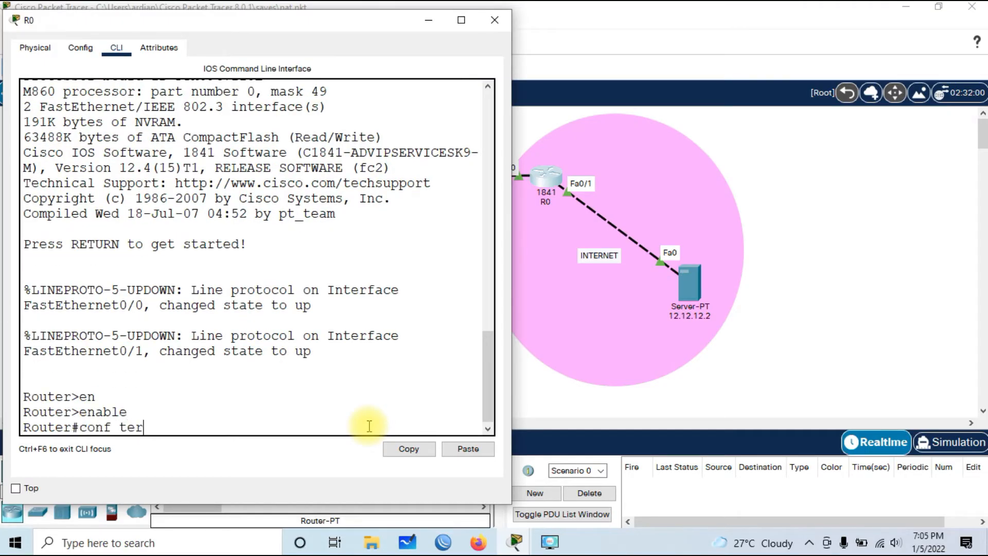
pyautogui.press('Return')
# Configure R0's interface f0/0 with IP address 20.20.20.2 and mask 255.255.255.0, and exit interface configuration.
pyautogui.write('inter')
pyautogui.press('Tab')
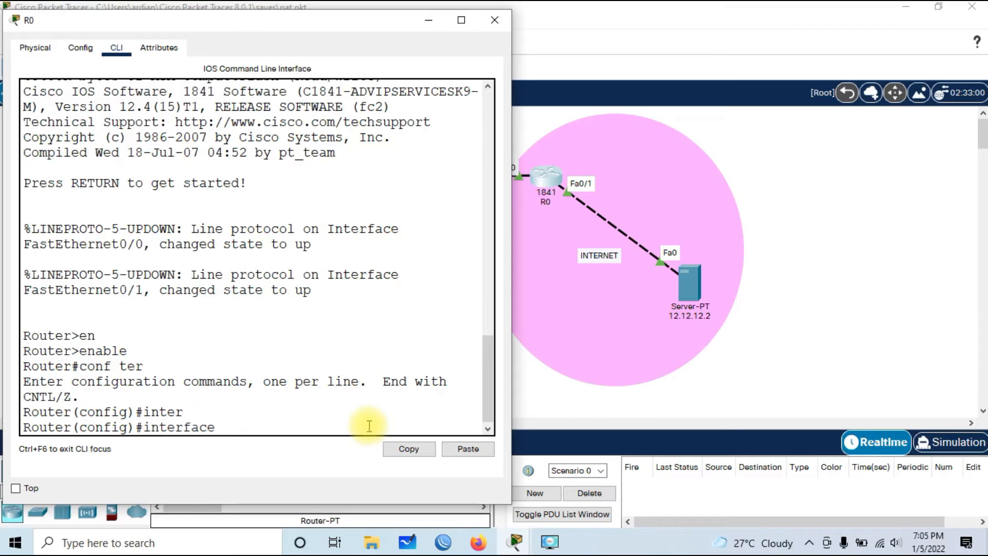
pyautogui.moveTo(364, 26); pyautogui.dragTo(332, 27)
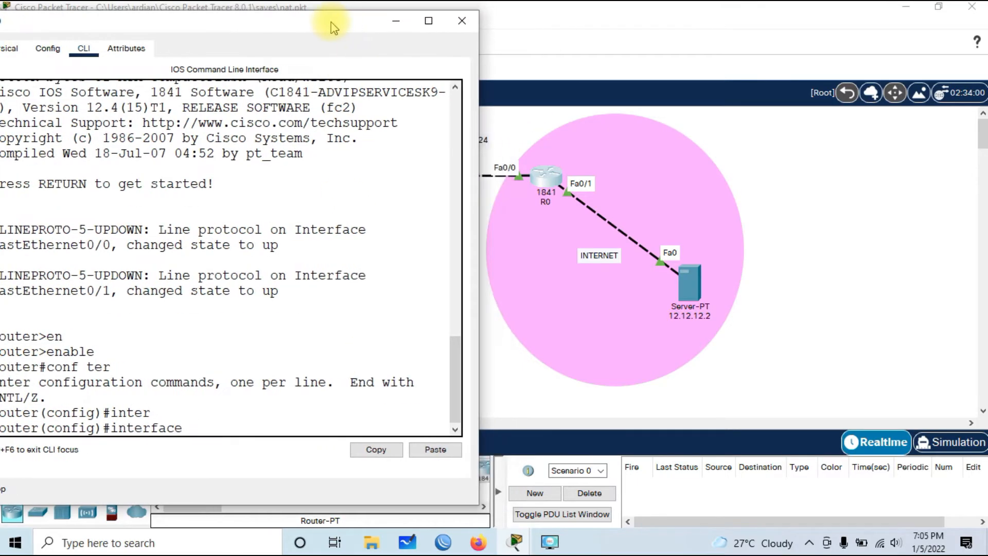
pyautogui.write('f0/0')
pyautogui.press('Return')
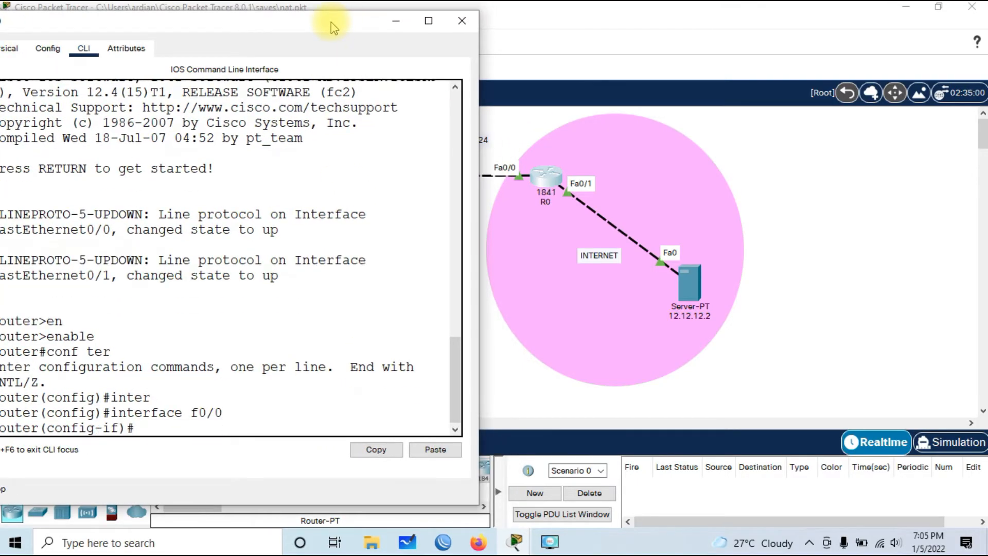
pyautogui.write('ip add')
pyautogui.press('Tab')
pyautogui.write('20.20.20.')
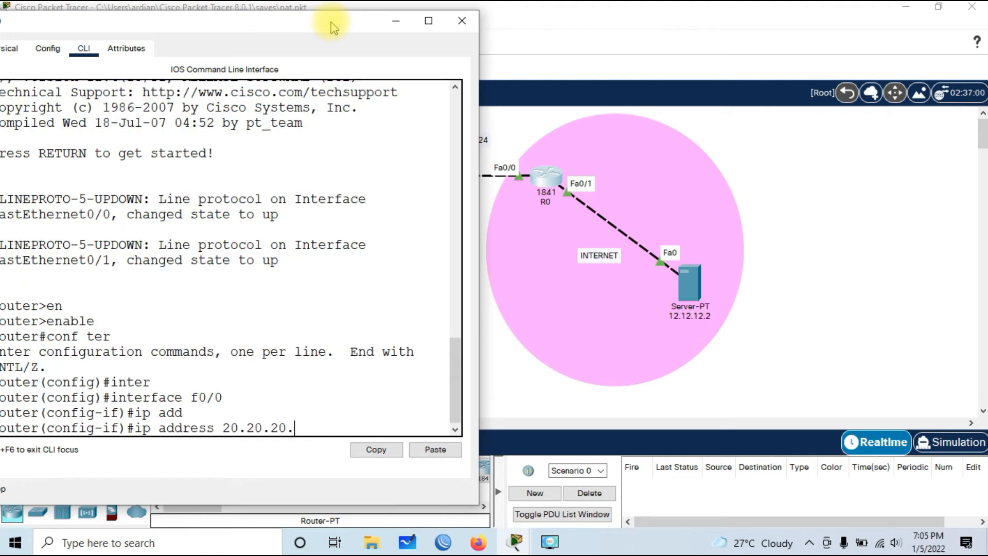
pyautogui.write('2 255.255.255.0')
pyautogui.press('Return')
pyautogui.write('ex')
pyautogui.press('Return')
# Configure R0's interface f0/1 with IP address 12.12.12.1 and mask 255.255.255.0, and close the router window.
pyautogui.write('inter')
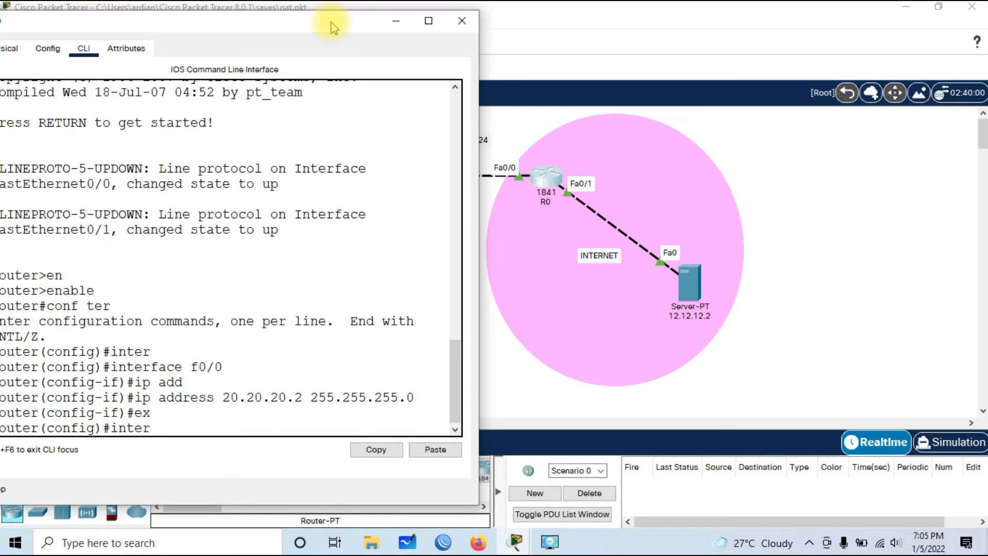
pyautogui.press('Tab')
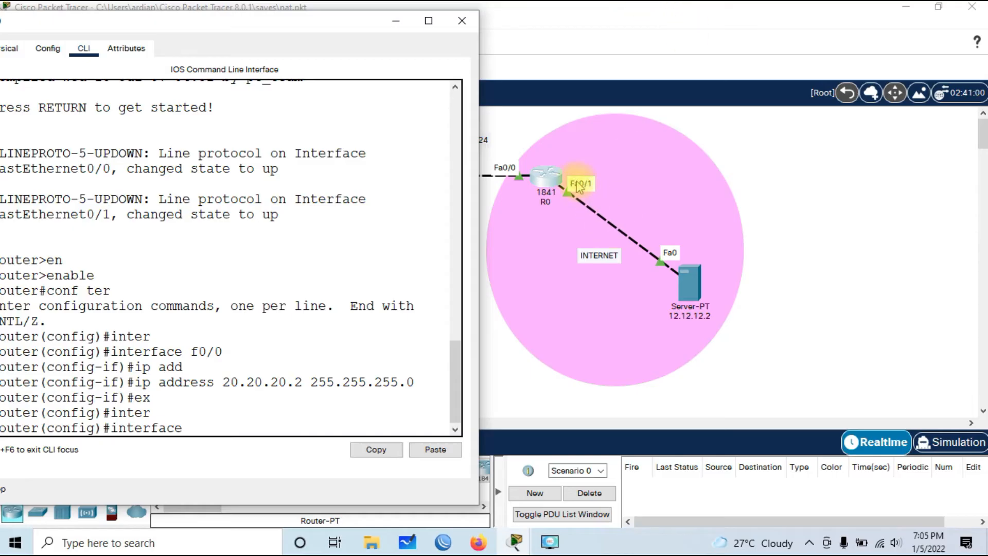
pyautogui.write('f0/1')
pyautogui.press('Return')
pyautogui.write('ip add')
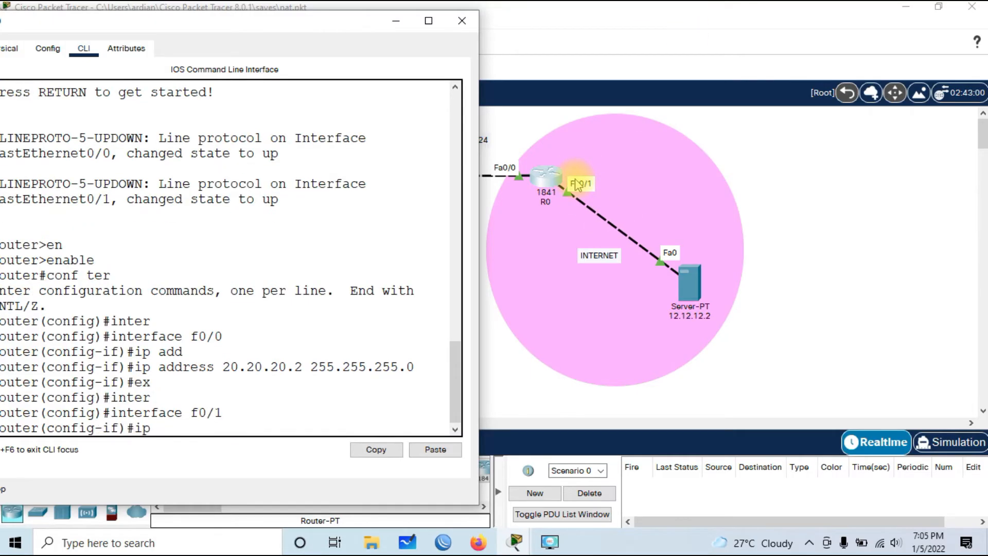
pyautogui.press('Tab')
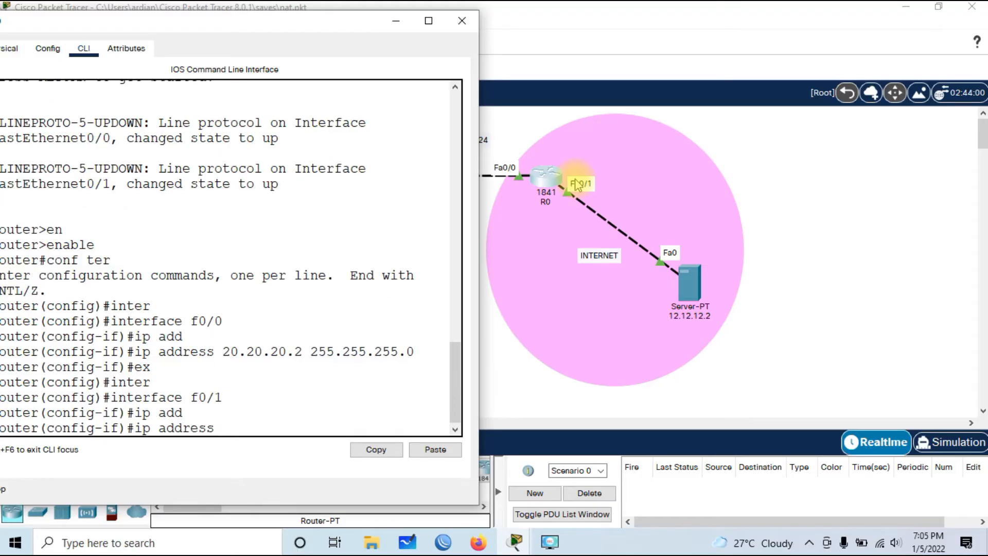
pyautogui.write('12.12.12.1 255.2')
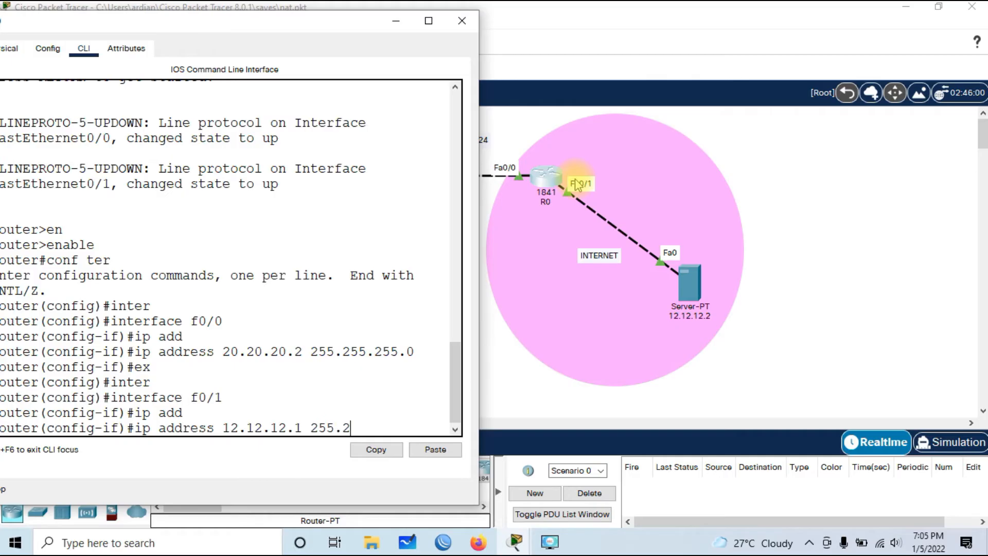
pyautogui.write('55.255.0')
pyautogui.press('Return')
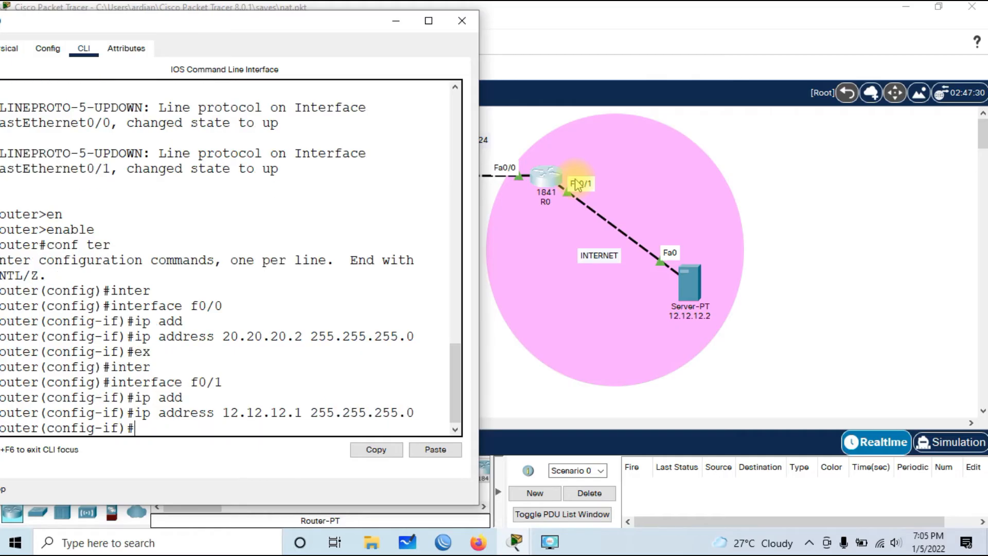
pyautogui.click(462, 21)
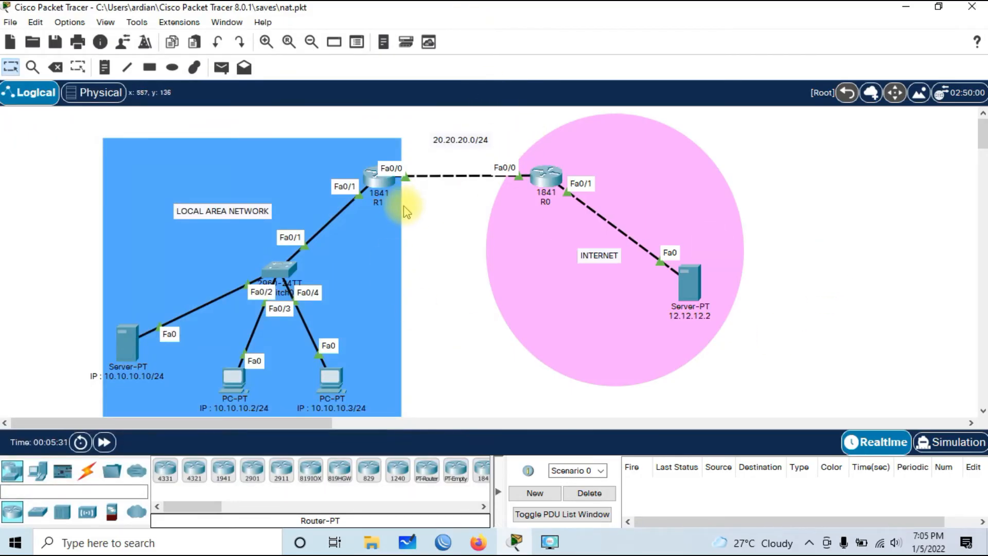
# Reopen router R1's command line and place its window beside the local area network in the topology.
pyautogui.moveTo(289, 420); pyautogui.dragTo(314, 420)
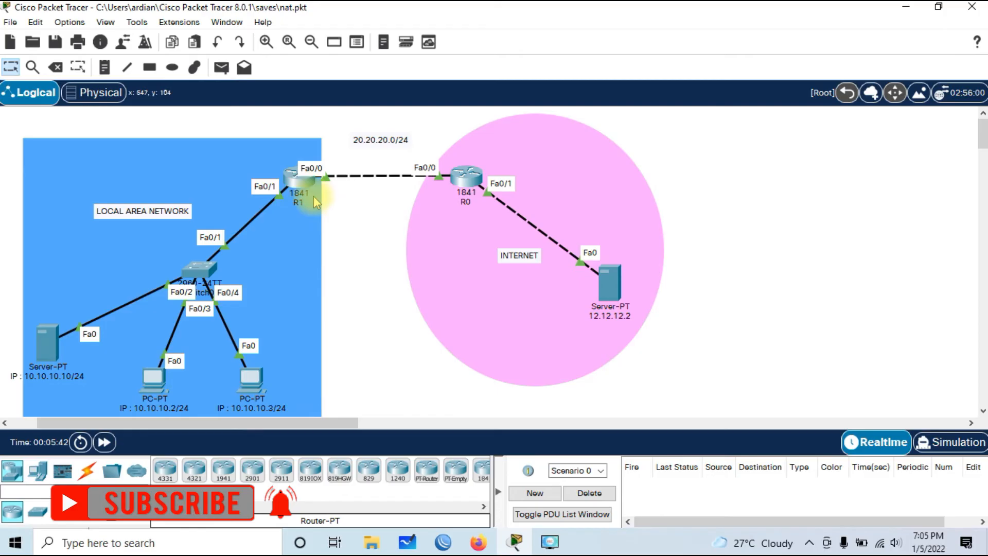
pyautogui.click(292, 181)
pyautogui.moveTo(423, 20); pyautogui.dragTo(659, 38)
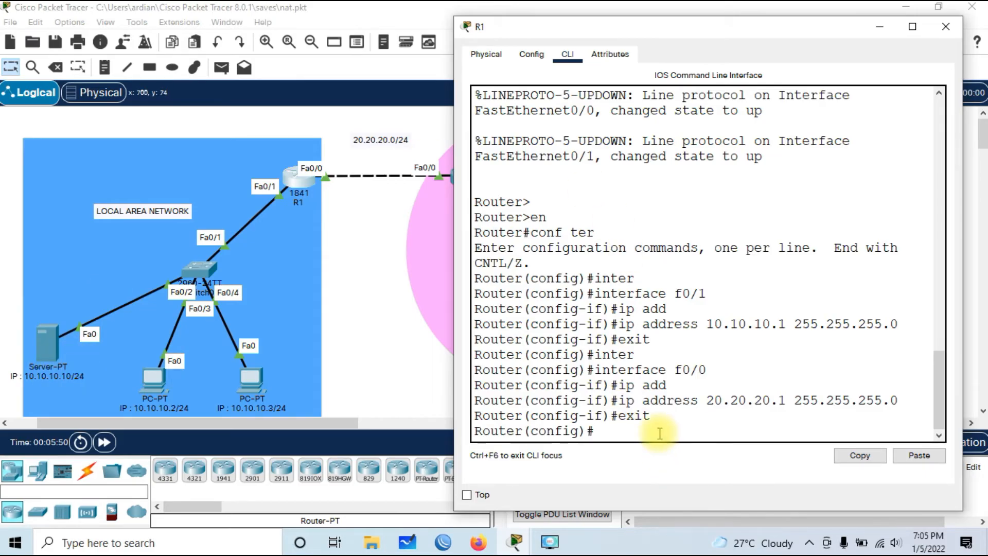
# Add a static inside source NAT entry on R1 translating the local server's address 10.10.10.10 to 20.20.20.3.
pyautogui.write('ip nat ins')
pyautogui.press('Tab')
pyautogui.write('so')
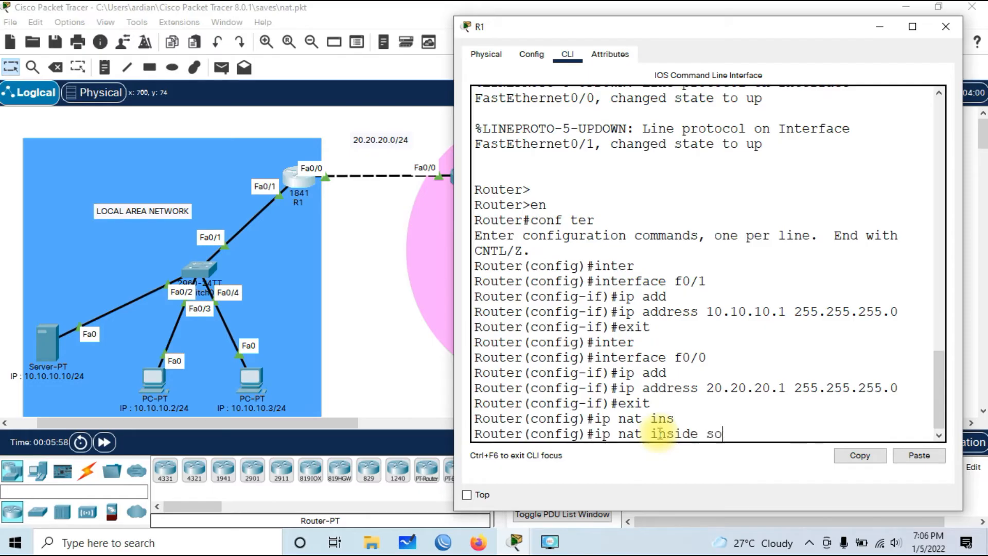
pyautogui.write('u')
pyautogui.press('Tab')
pyautogui.write('st')
pyautogui.press('Tab')
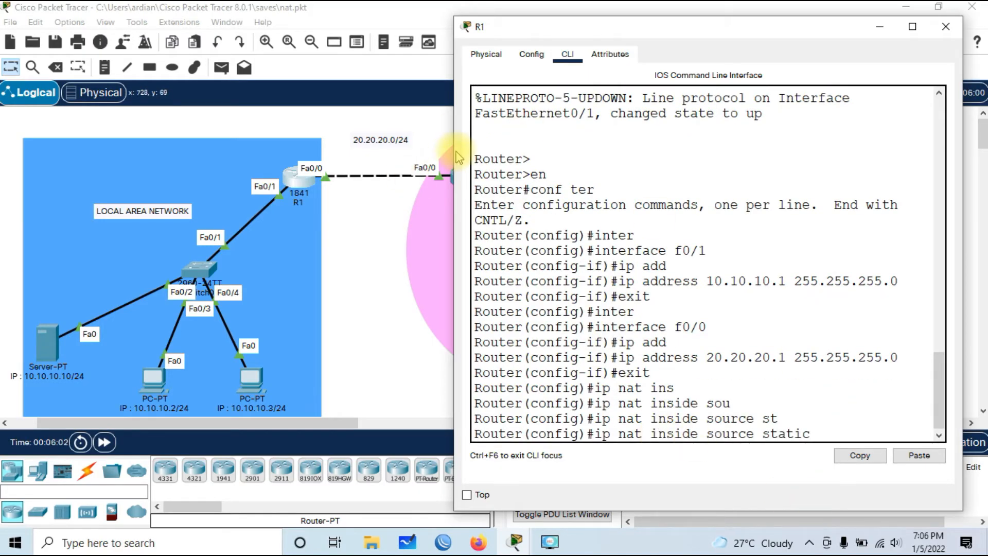
pyautogui.moveTo(451, 150); pyautogui.dragTo(387, 150)
pyautogui.moveTo(639, 27); pyautogui.dragTo(671, 32)
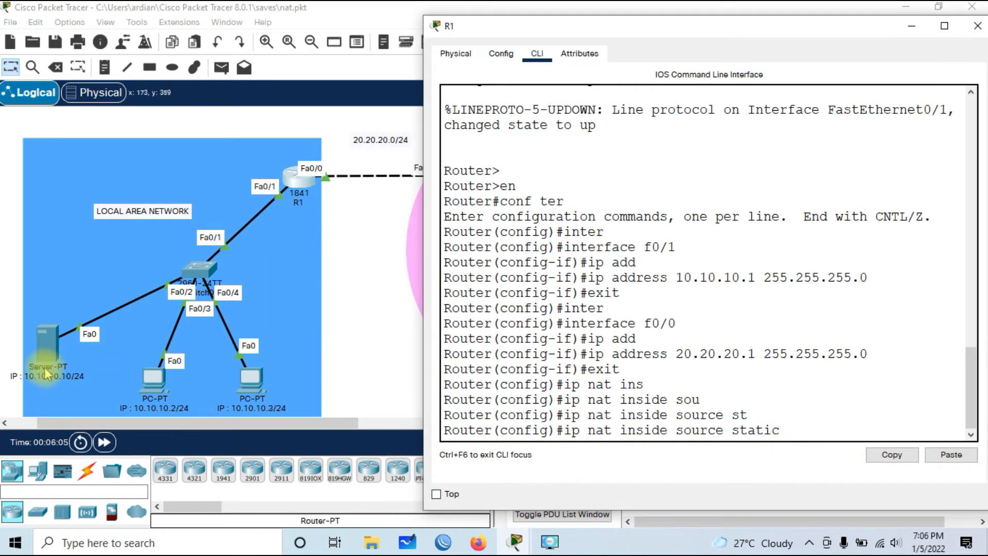
pyautogui.write('10.10')
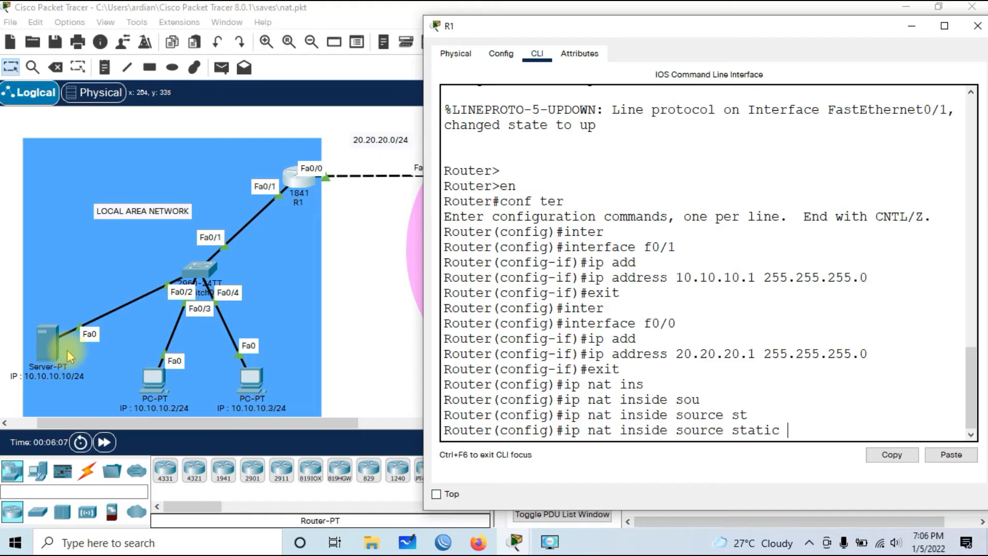
pyautogui.write('.10.10')
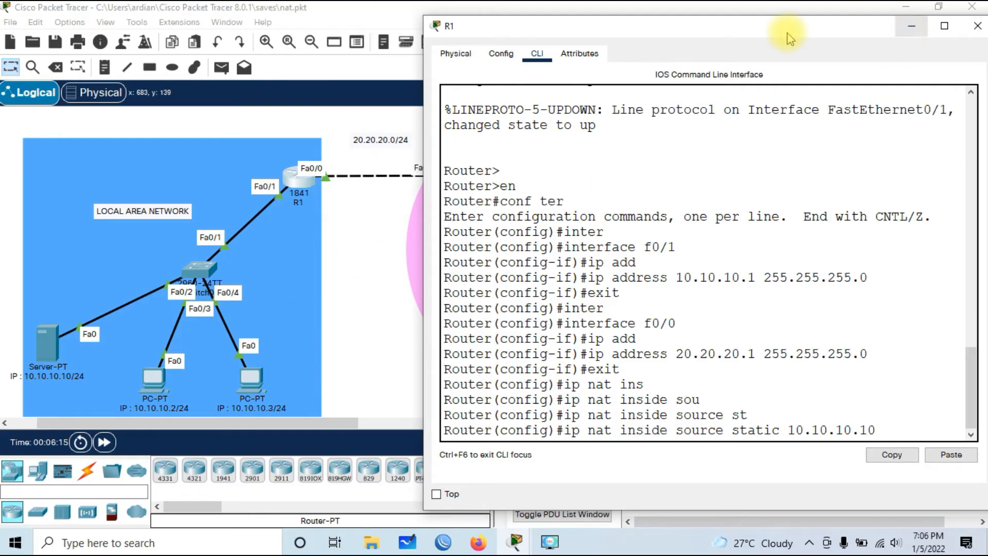
pyautogui.moveTo(785, 33); pyautogui.dragTo(829, 43)
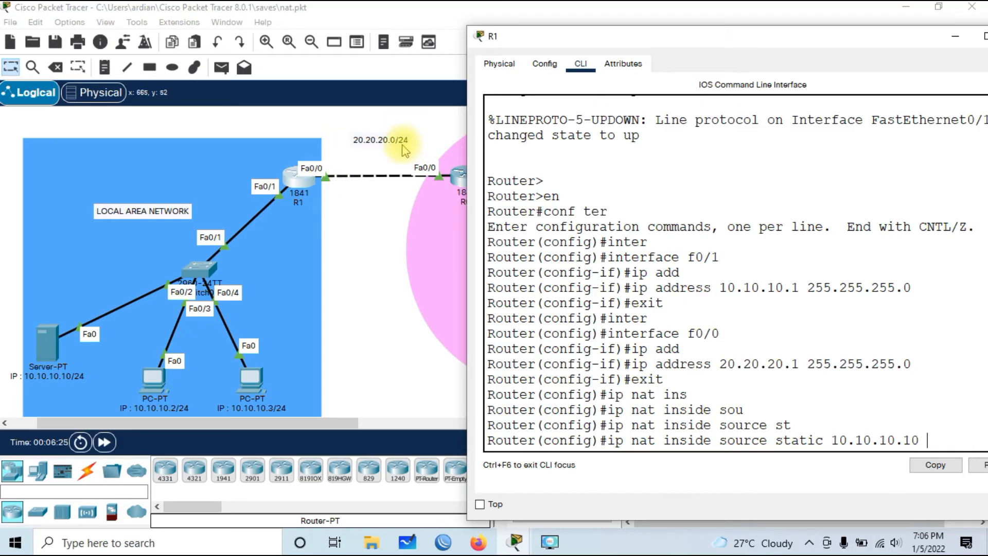
pyautogui.moveTo(820, 43); pyautogui.dragTo(764, 39)
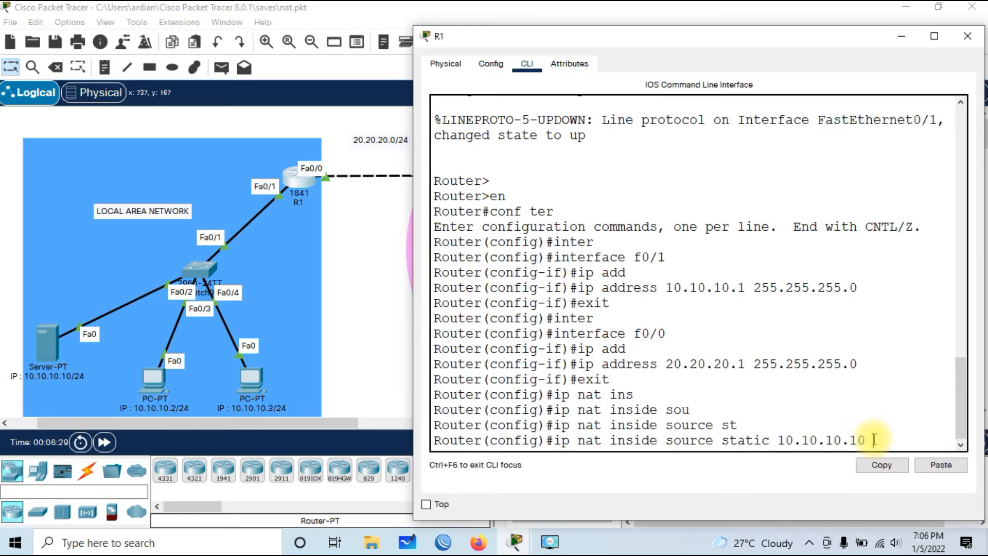
pyautogui.moveTo(778, 440); pyautogui.dragTo(877, 440)
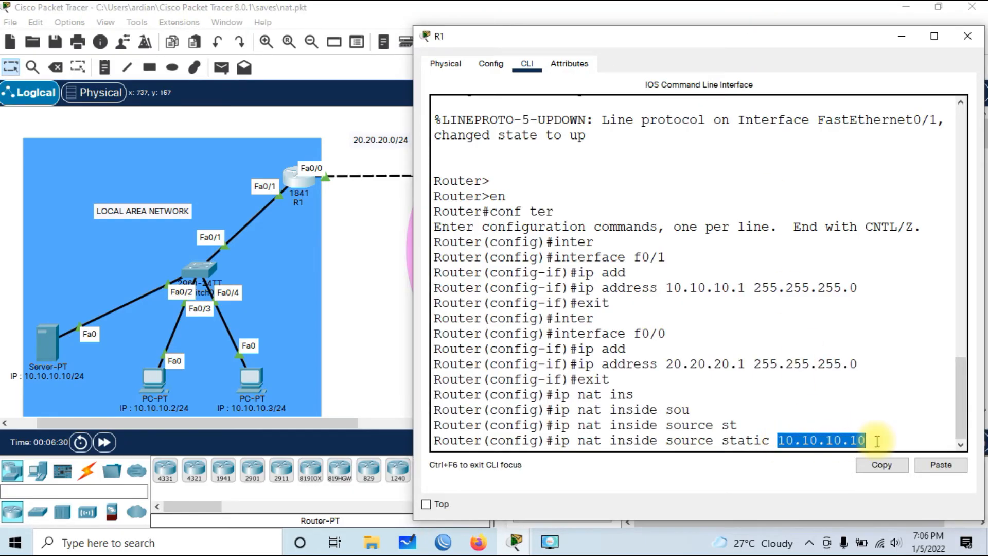
pyautogui.click(877, 441)
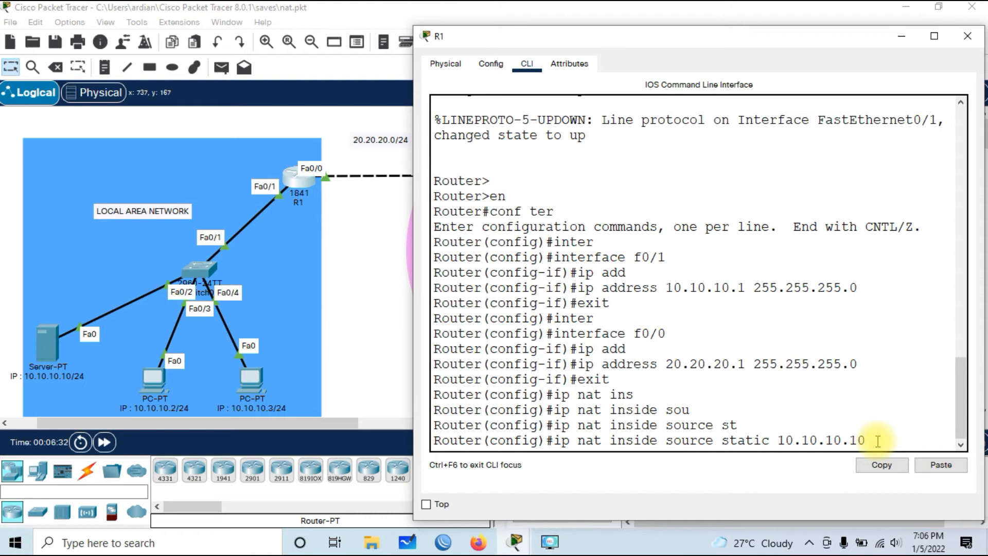
pyautogui.write('20.20.20.3')
pyautogui.press('Return')
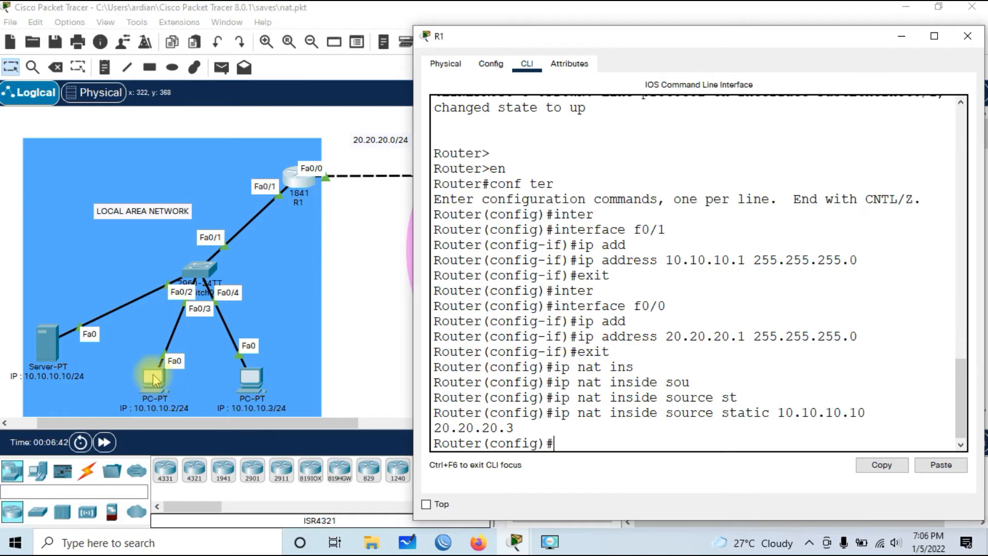
# Add a static inside source NAT entry on R1 translating the PC address 10.10.10.2 to 20.20.20.4.
pyautogui.write('ip nat')
pyautogui.press('Tab')
pyautogui.write('ins')
pyautogui.press('Tab')
pyautogui.write('so')
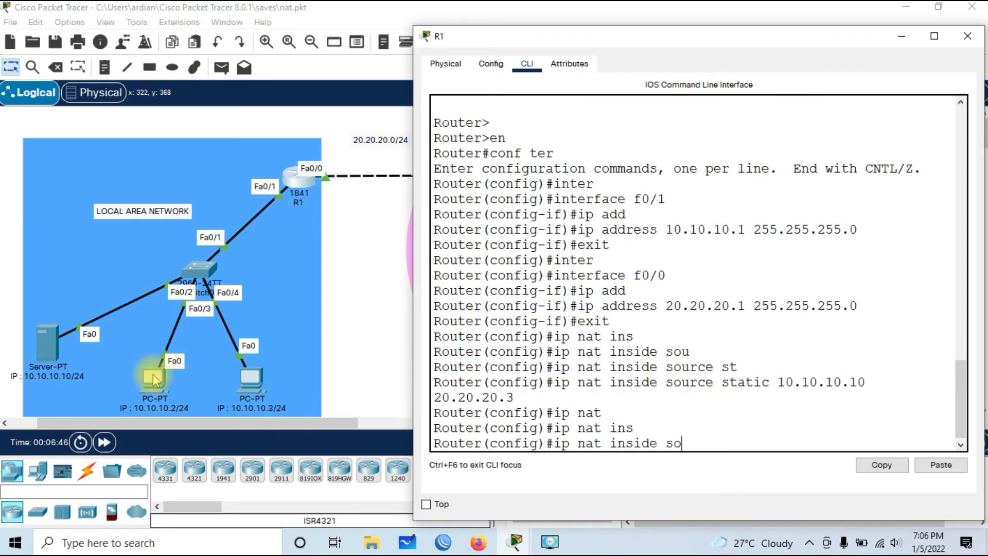
pyautogui.press('Tab')
pyautogui.write('s')
pyautogui.press('Tab')
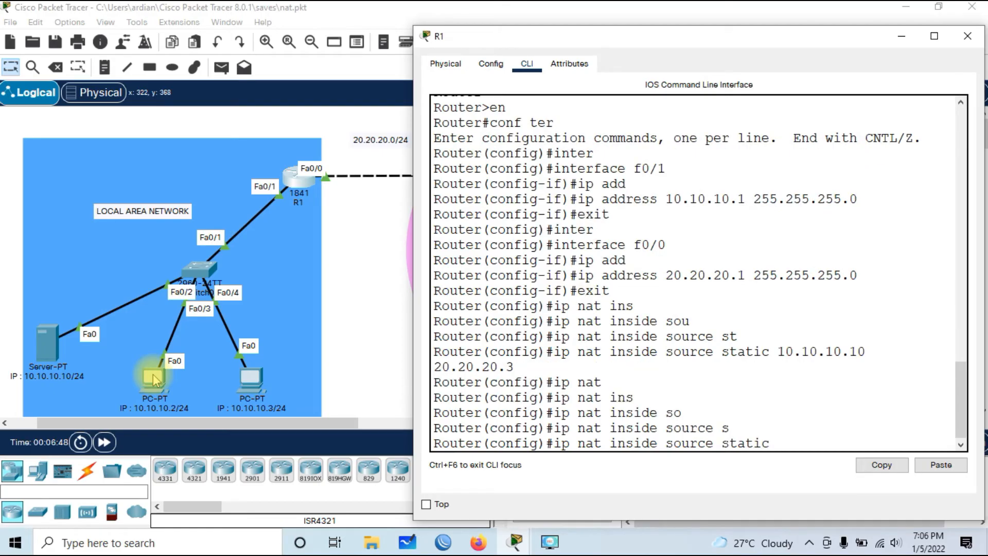
pyautogui.write('10.10.10.2 20')
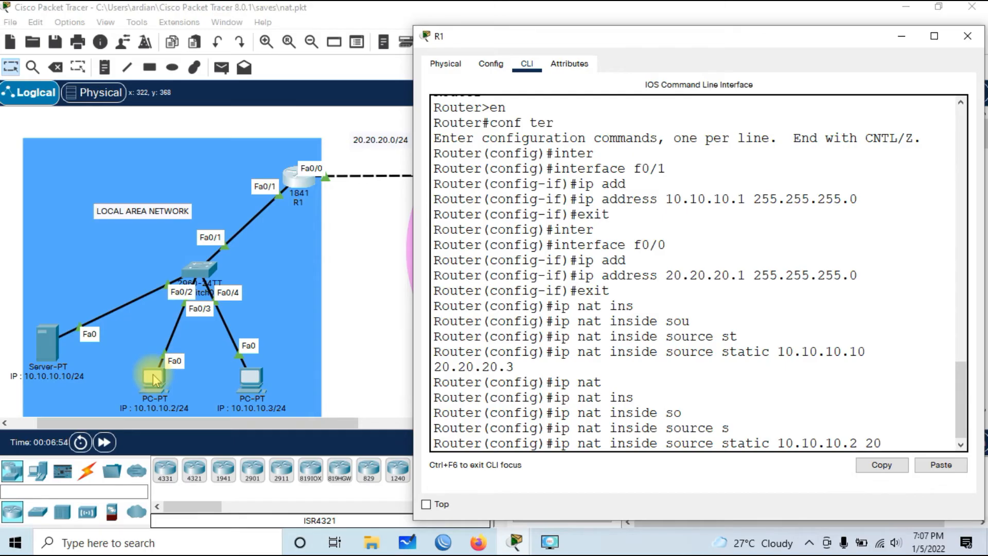
pyautogui.write('.20.20.4')
pyautogui.press('Return')
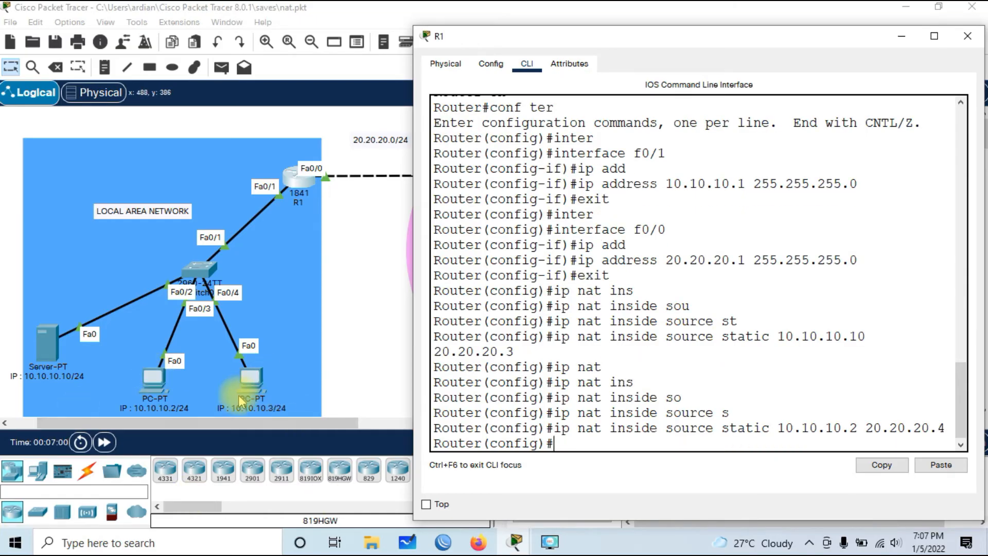
# Add a static inside source NAT entry on R1 translating the PC address 10.10.10.3 to 20.20.20.5.
pyautogui.write('ip nat')
pyautogui.press('Tab')
pyautogui.write('ins')
pyautogui.press('Tab')
pyautogui.write('s')
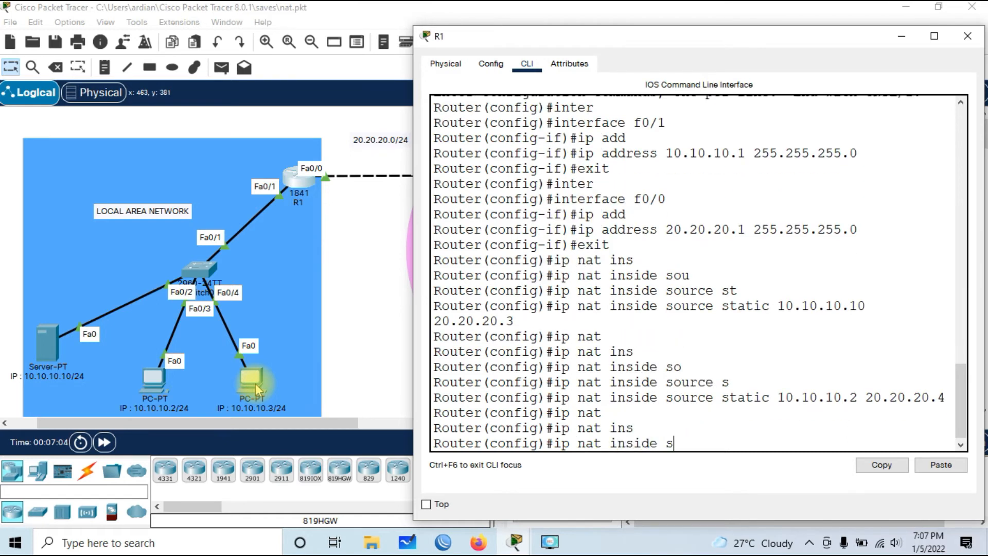
pyautogui.press('Tab')
pyautogui.write('s')
pyautogui.press('Tab')
pyautogui.write('10.10.10')
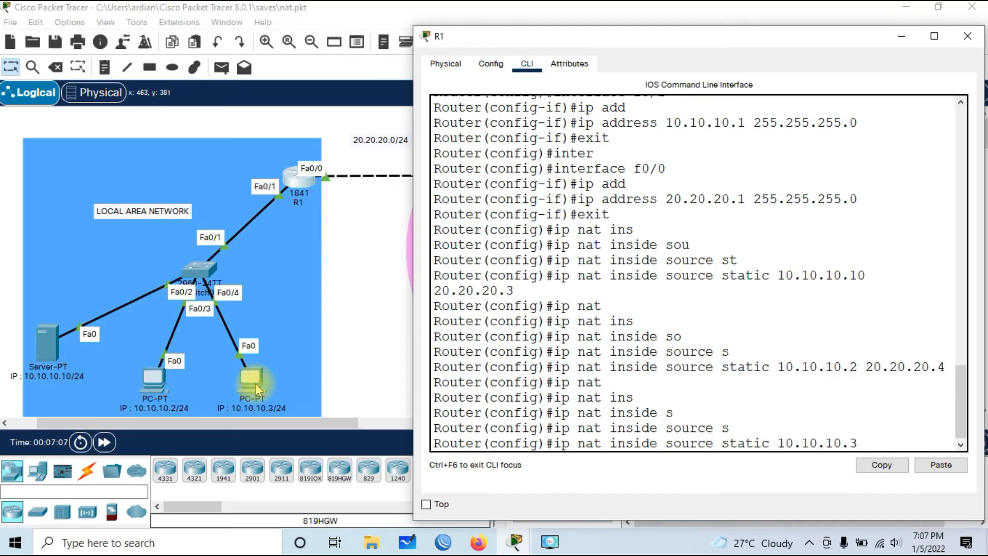
pyautogui.write('.3 20.20.20.5')
pyautogui.press('Return')
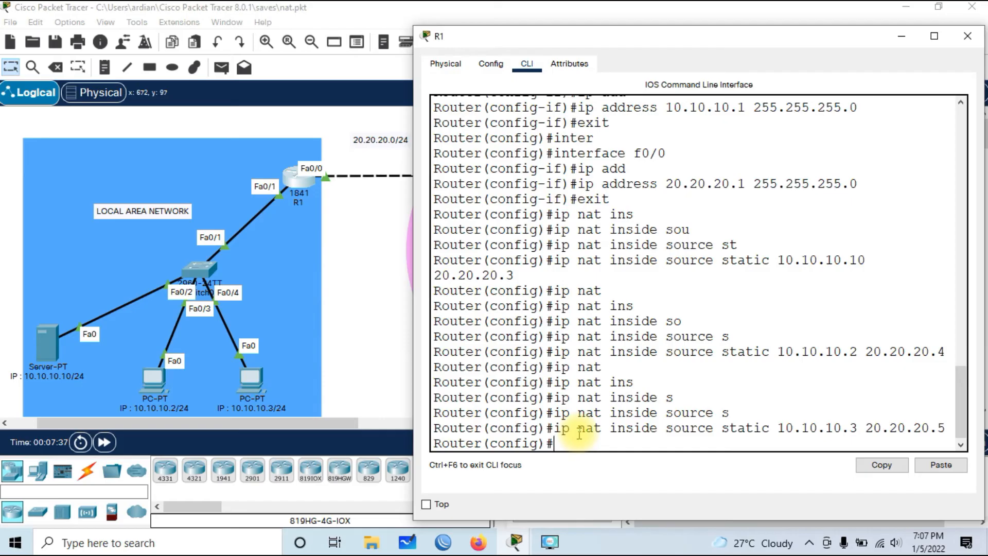
# Set R1's interface f0/1 as the NAT inside interface and exit interface configuration.
pyautogui.write('inter')
pyautogui.press('Tab')
pyautogui.write('f0')
pyautogui.press('Return')
pyautogui.write('ip nat')
pyautogui.press('Tab')
pyautogui.write('ins')
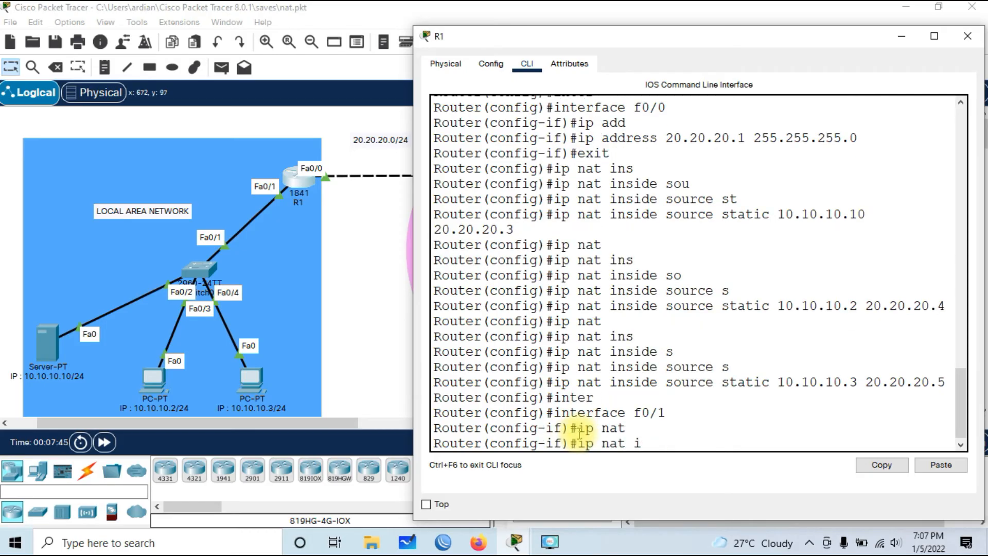
pyautogui.press('Tab')
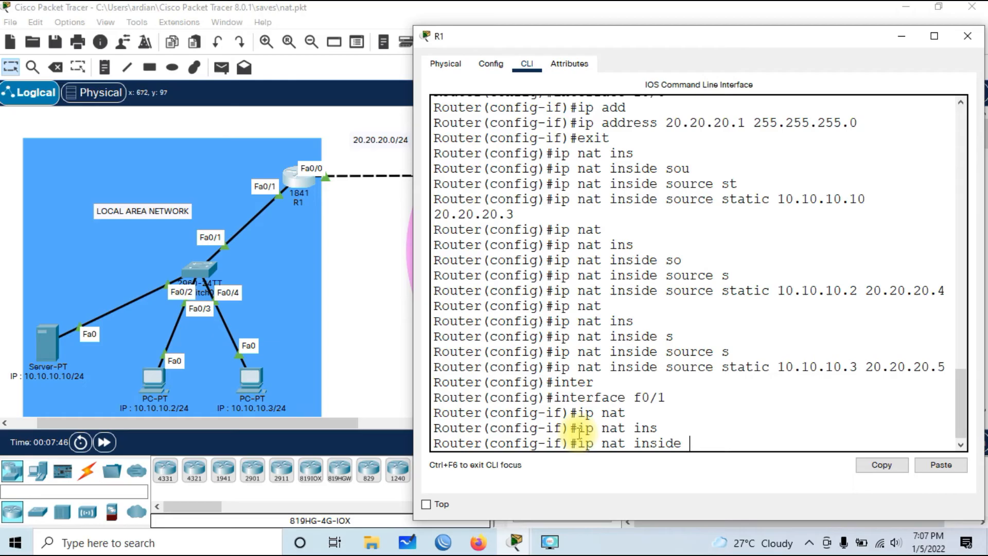
pyautogui.press('Return')
pyautogui.write('ex')
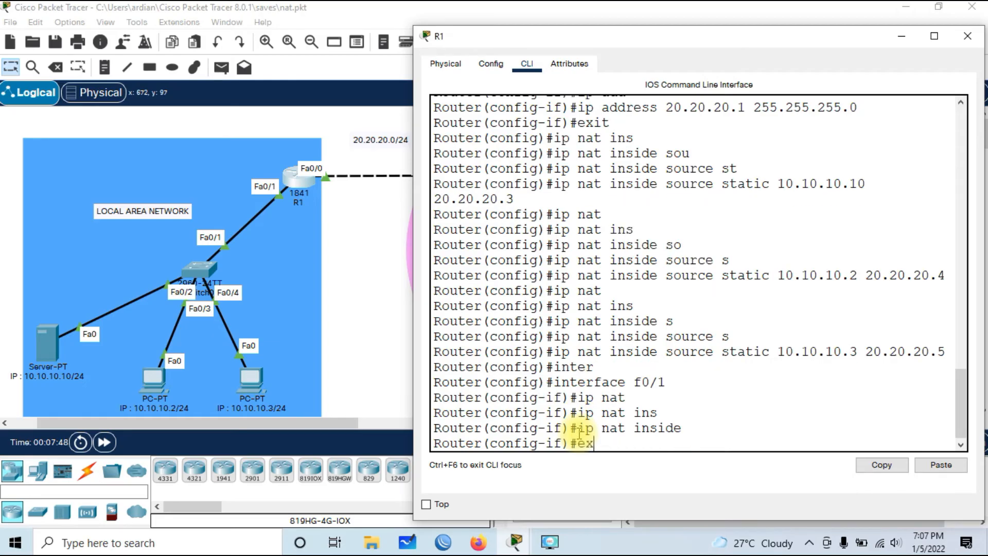
pyautogui.press('Return')
# Set R1's interface f0/0 as the NAT outside interface and exit interface configuration.
pyautogui.write('inter')
pyautogui.press('Tab')
pyautogui.write('f0/')
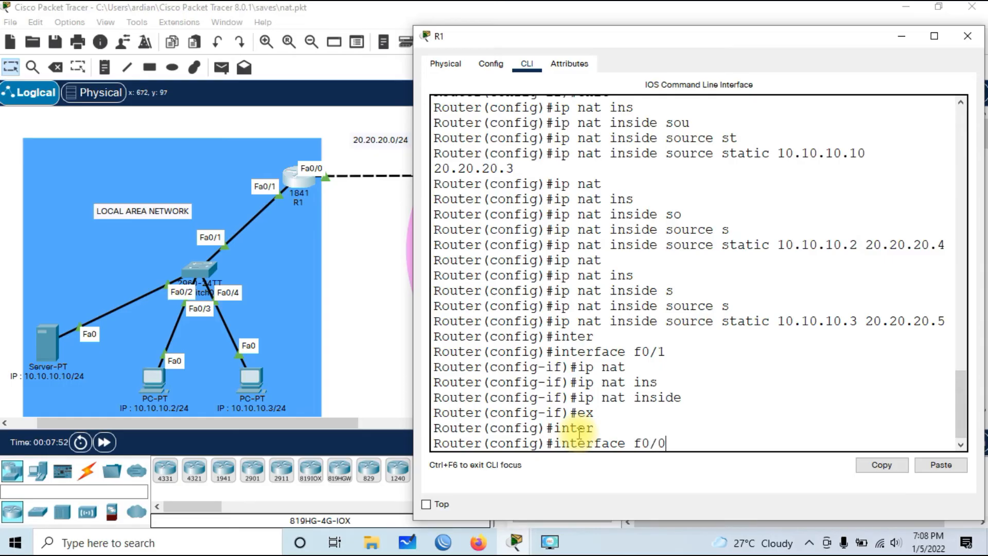
pyautogui.write('0')
pyautogui.press('Return')
pyautogui.write('ip nat ou')
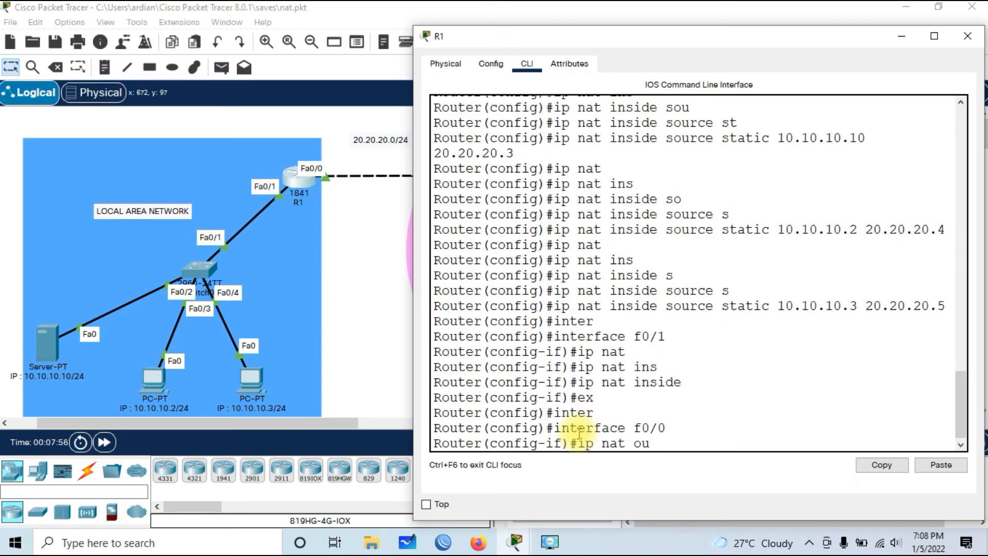
pyautogui.press('Tab')
pyautogui.press('Return')
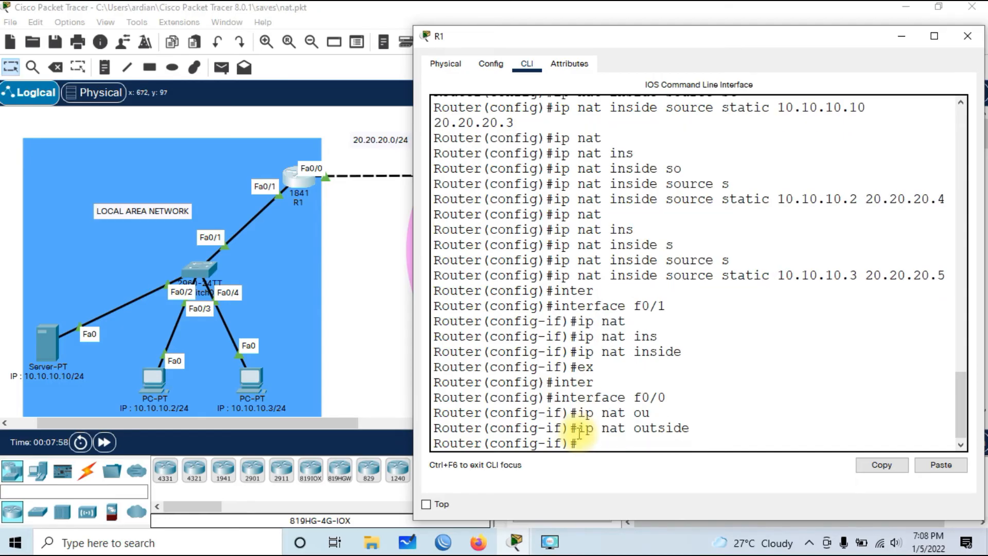
pyautogui.write('exit')
pyautogui.press('Return')
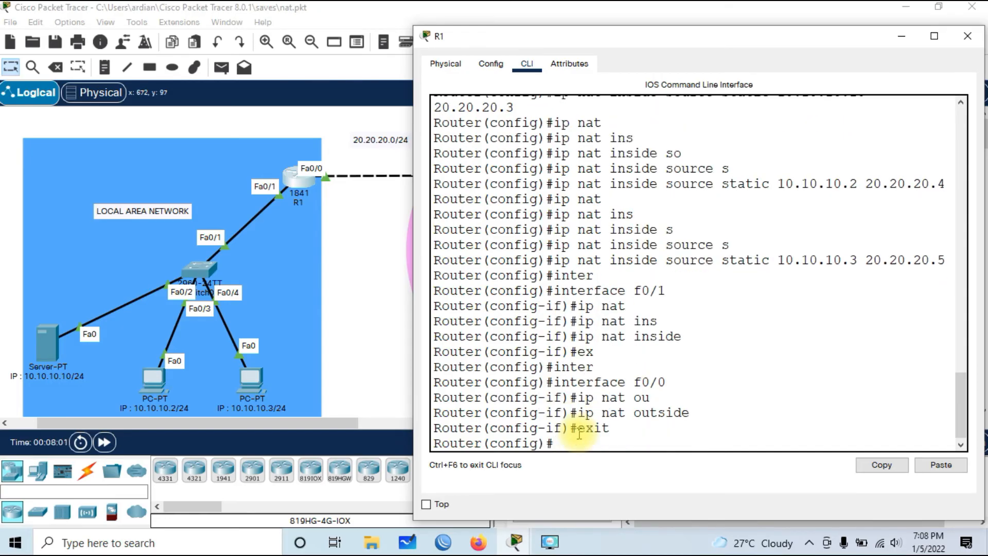
pyautogui.click(901, 36)
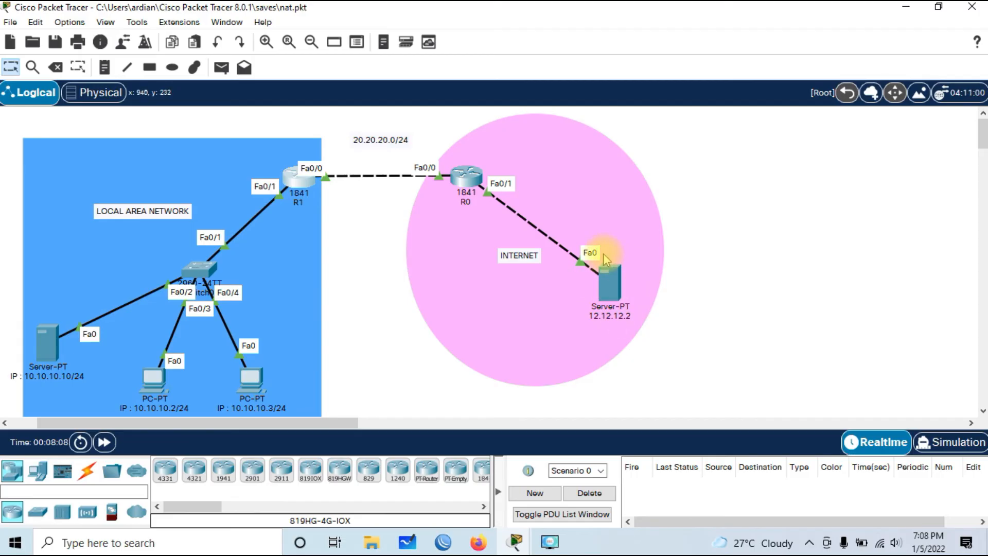
# Add a default route on R1 (0.0.0.0 0.0.0.0) via next hop 20.20.20.2 and exit global configuration mode.
pyautogui.click(298, 178)
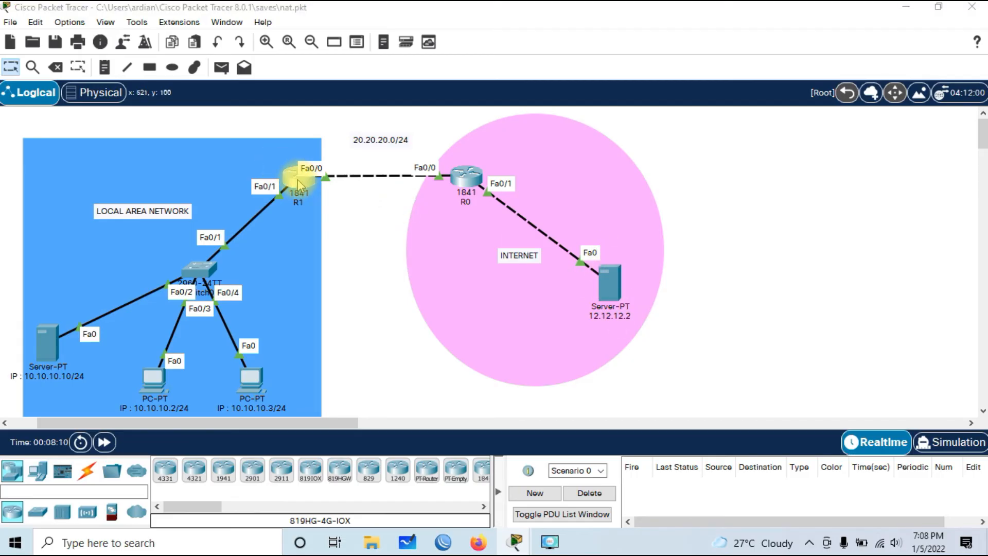
pyautogui.moveTo(561, 46); pyautogui.dragTo(599, 36)
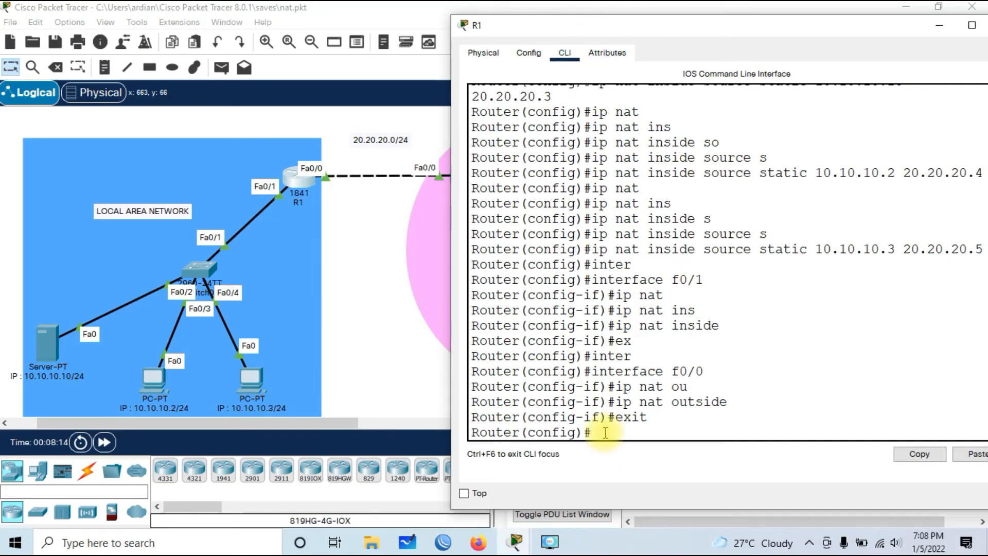
pyautogui.write('route 0.0.0.0 0.0.0.0')
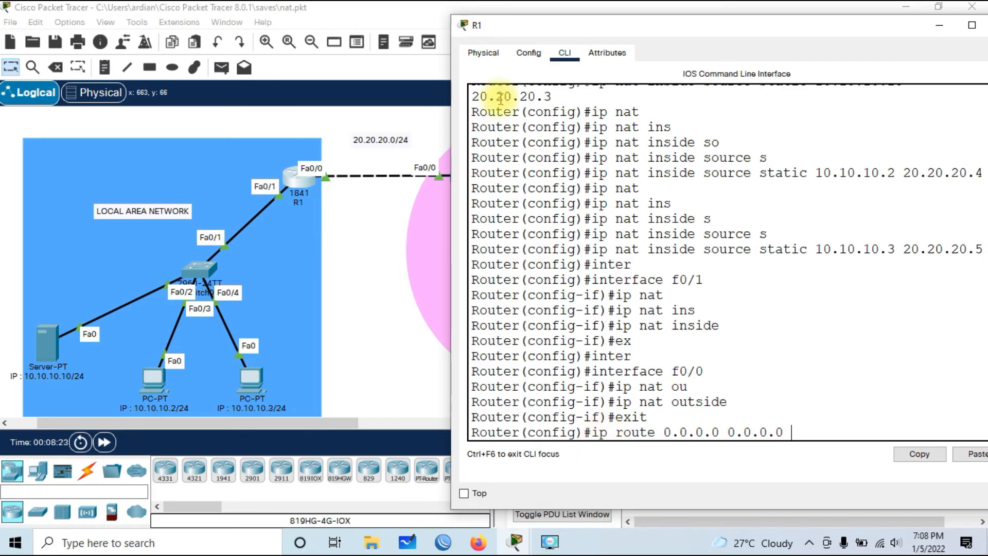
pyautogui.click(940, 25)
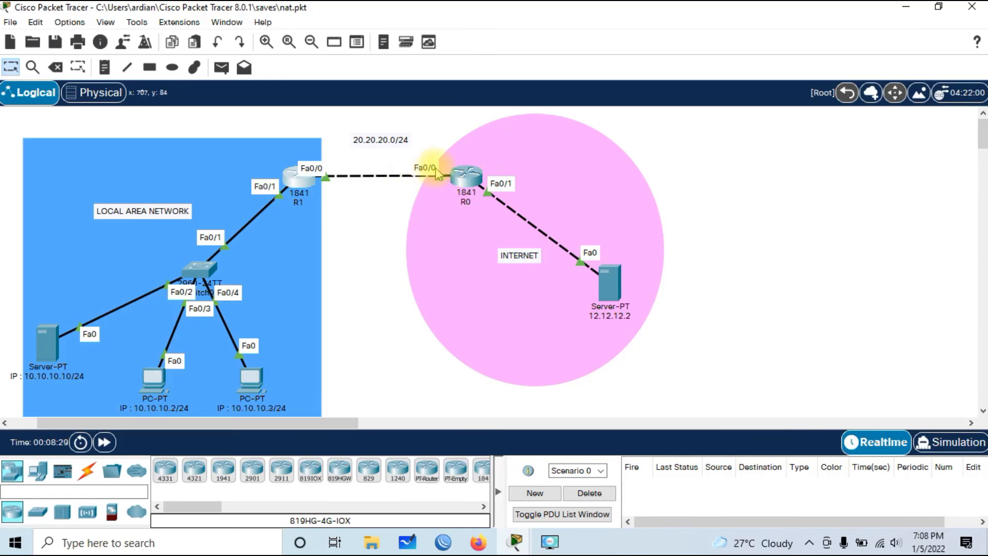
pyautogui.click(298, 176)
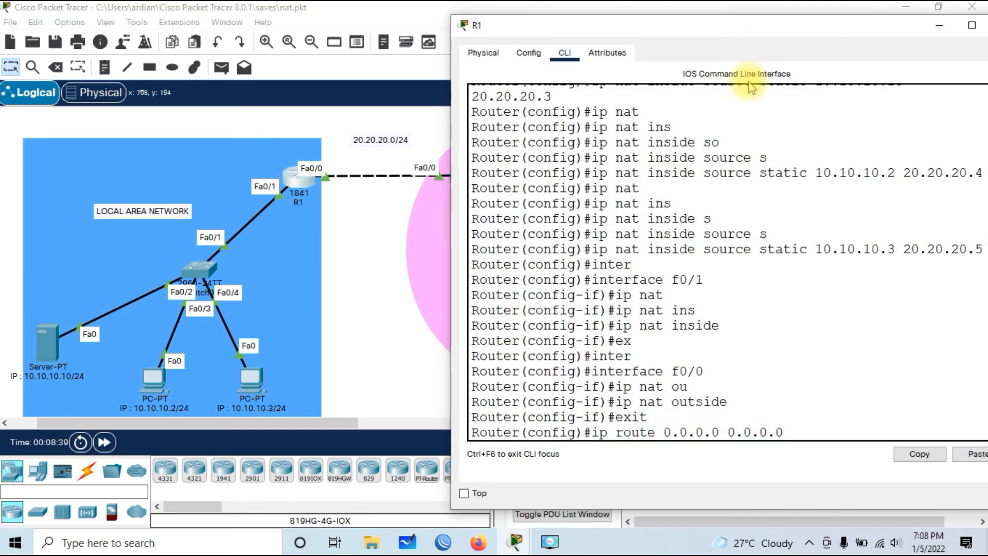
pyautogui.write('0.20.20.2')
pyautogui.press('Return')
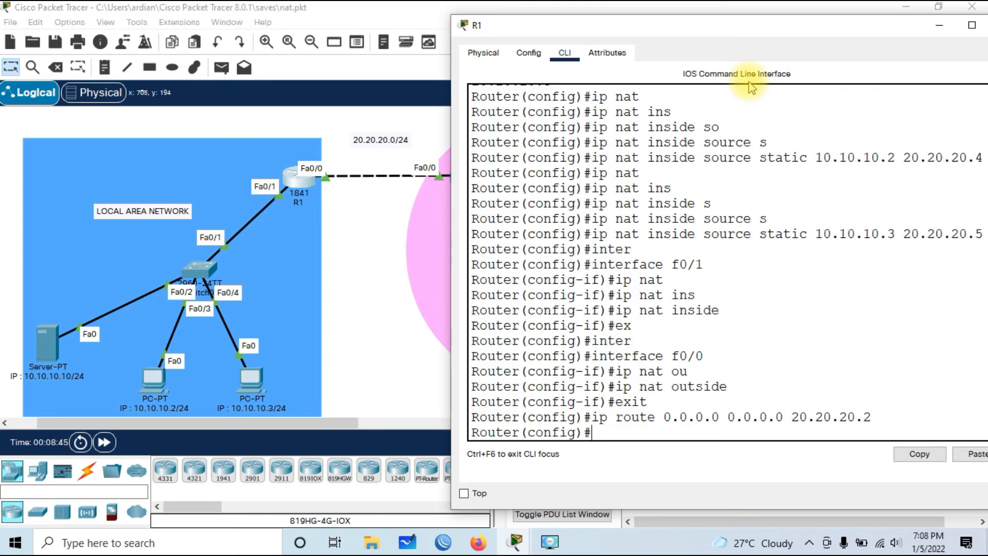
pyautogui.write('exit')
pyautogui.press('Return')
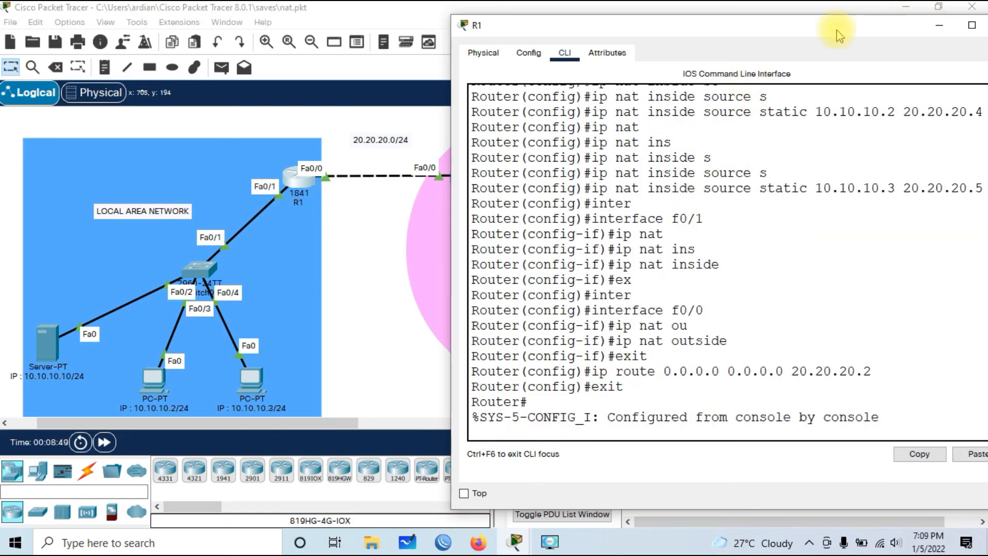
pyautogui.moveTo(844, 25); pyautogui.dragTo(774, 31)
pyautogui.click(875, 32)
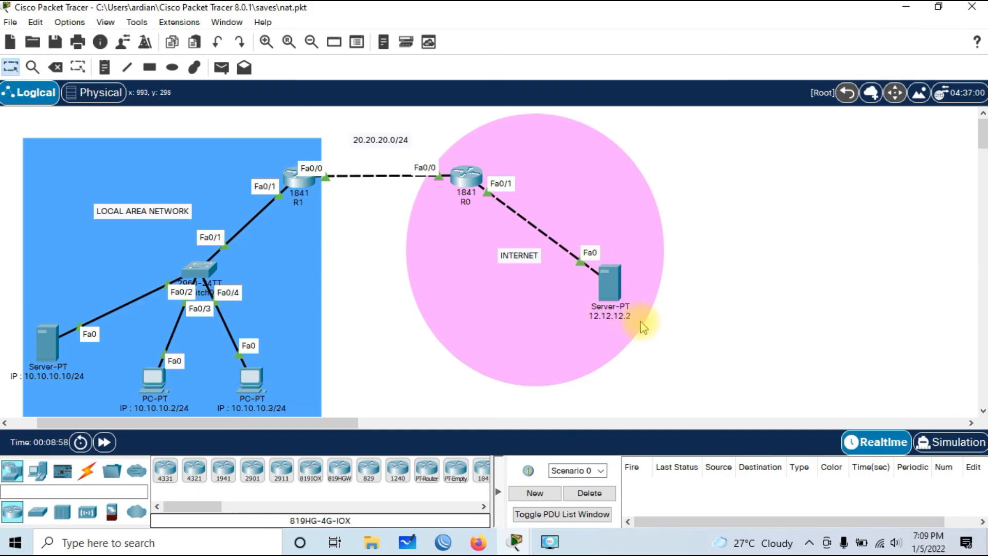
# Ping the internet server 12.12.12.2 twice from the local server 10.10.10.10, then close the server's window.
pyautogui.click(43, 345)
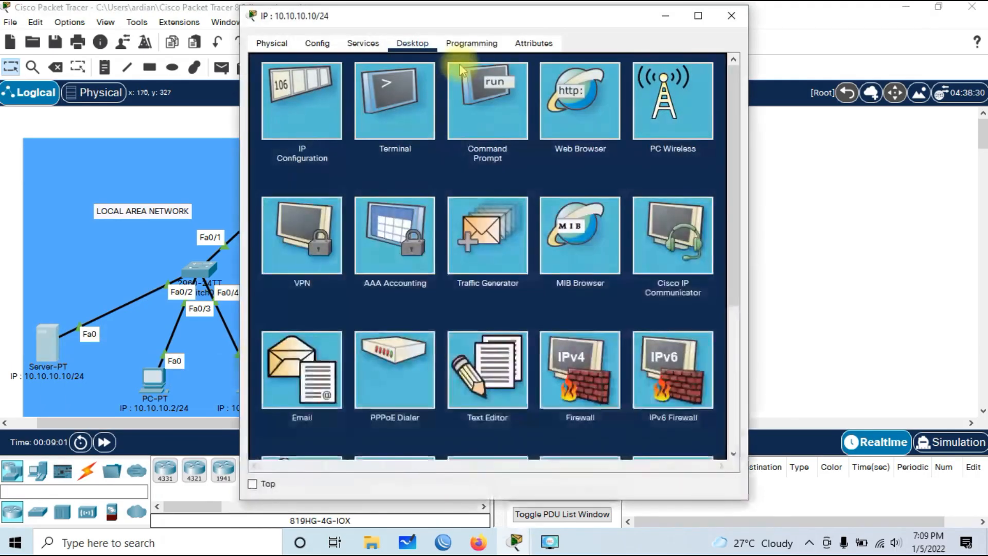
pyautogui.click(499, 122)
pyautogui.write('pin')
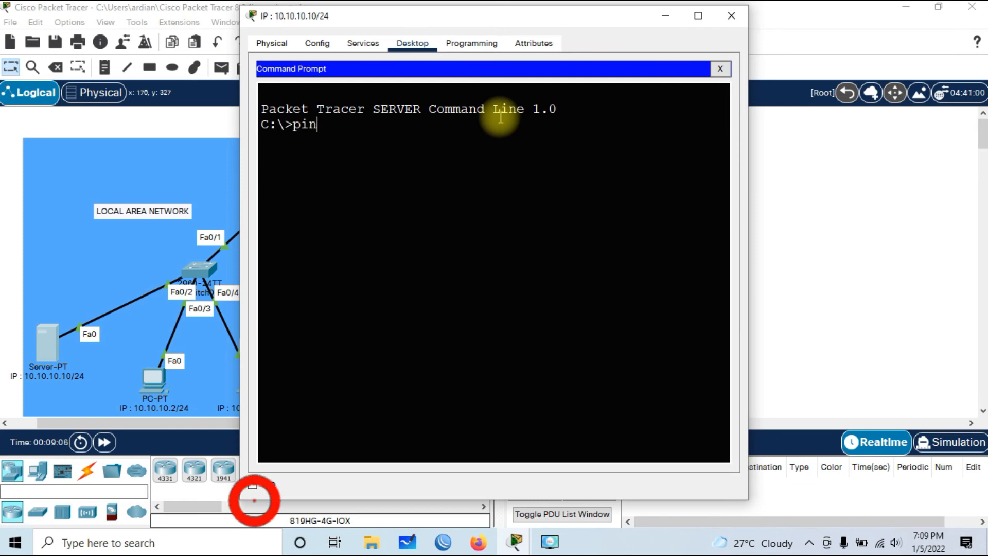
pyautogui.write('g 12.12.12.2')
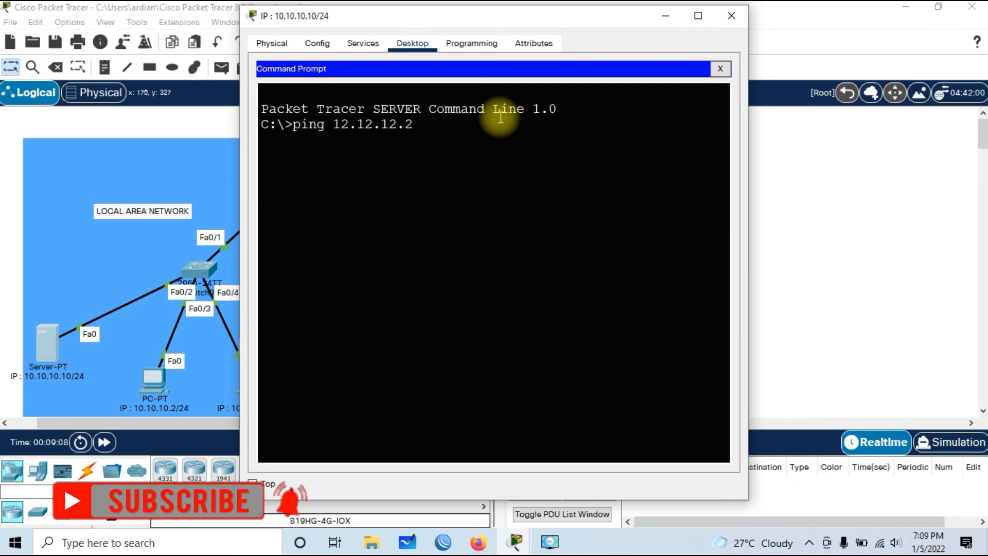
pyautogui.press('Return')
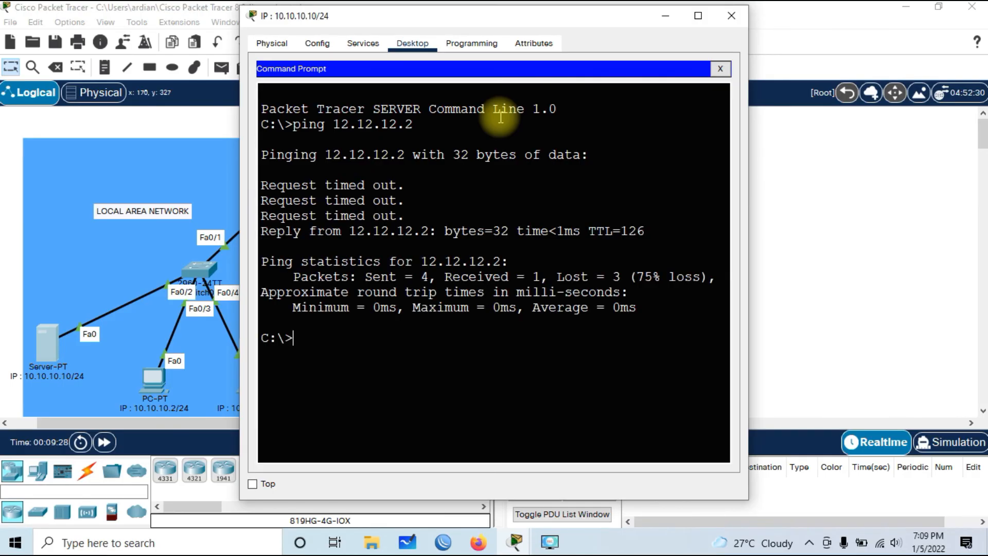
pyautogui.press('Up')
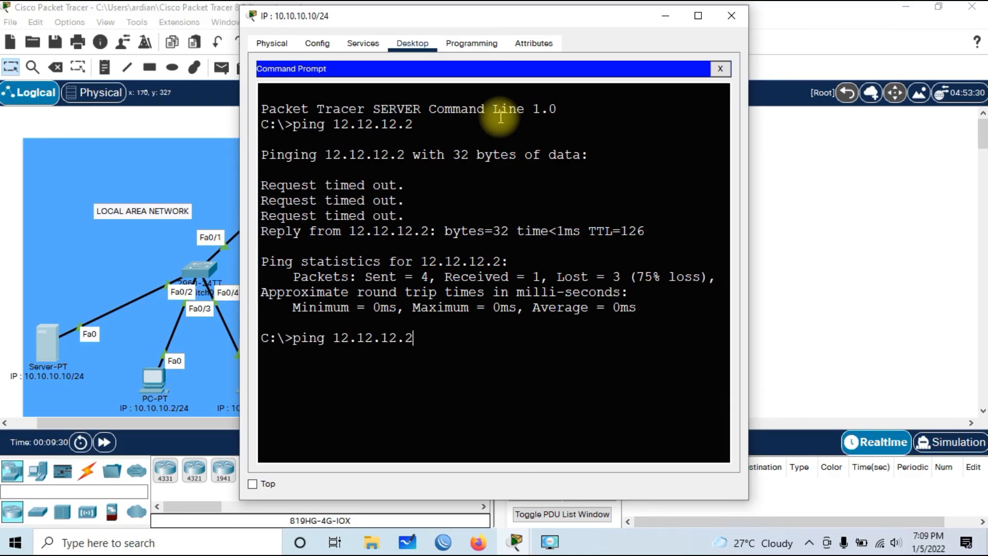
pyautogui.press('Return')
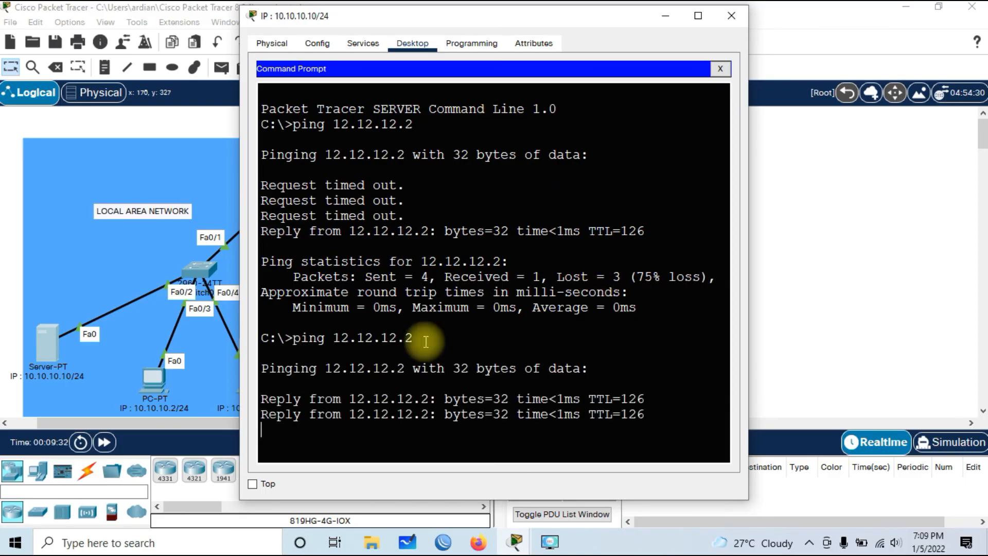
pyautogui.click(731, 16)
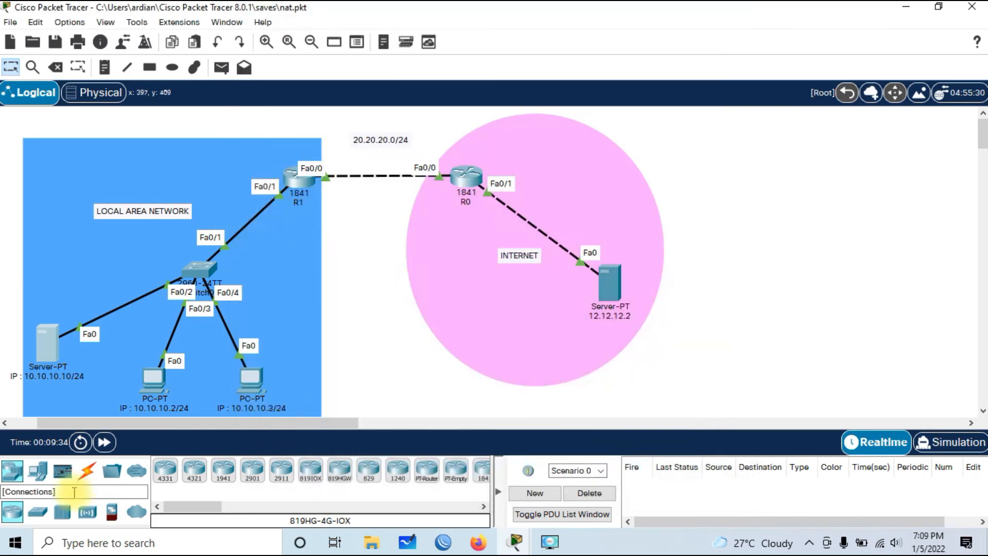
# Ping the internet server 12.12.12.2 from the PC 10.10.10.2.
pyautogui.click(176, 379)
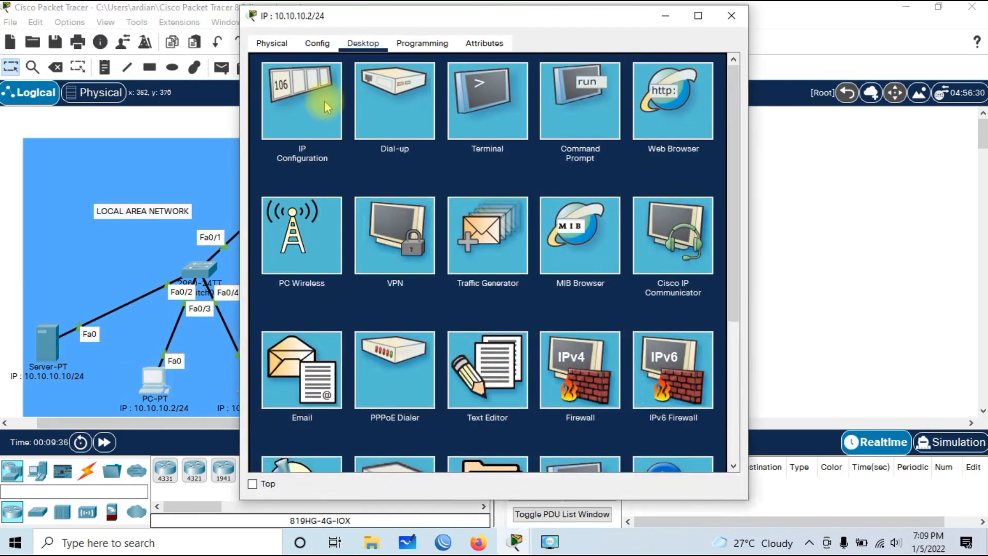
pyautogui.click(592, 121)
pyautogui.write('ping 12.12.12.')
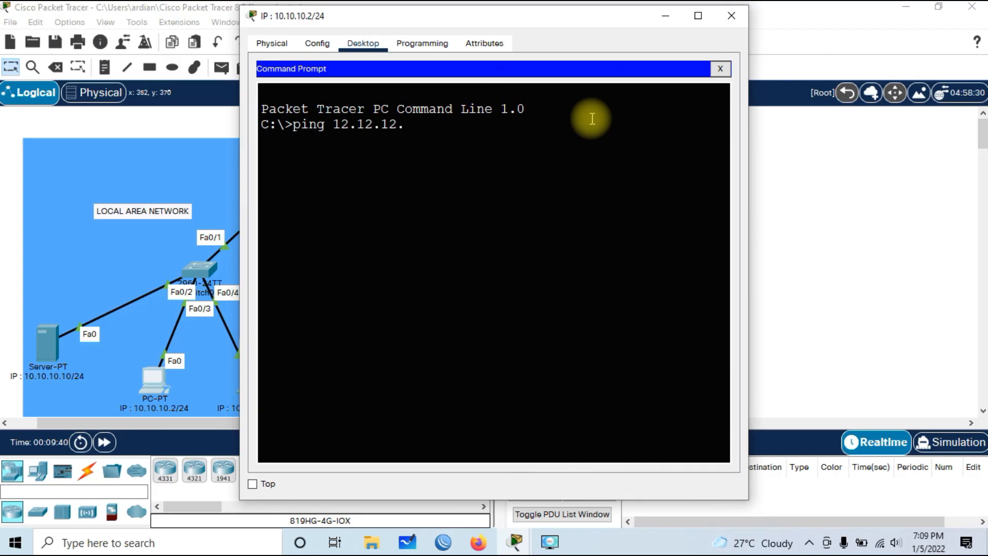
pyautogui.write('2')
pyautogui.press('Return')
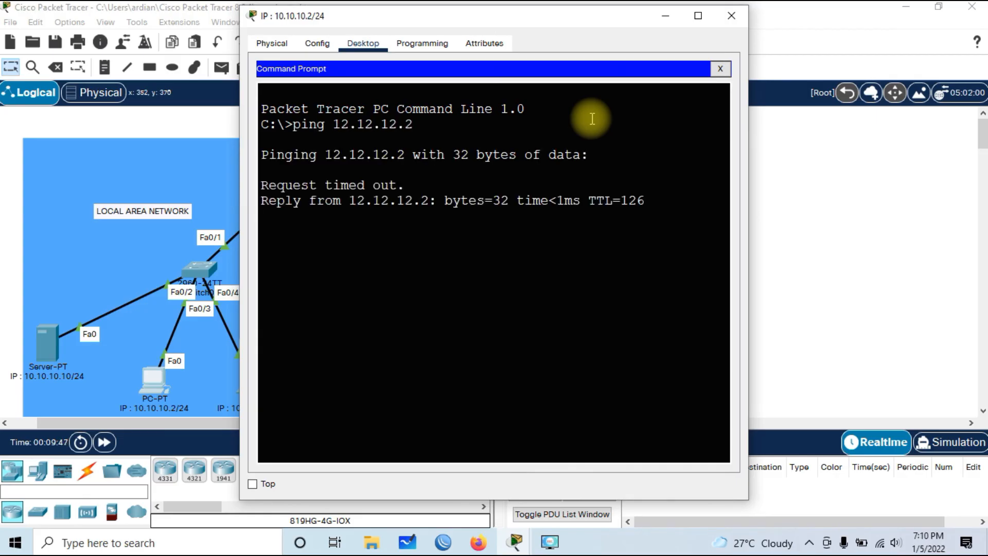
pyautogui.click(731, 16)
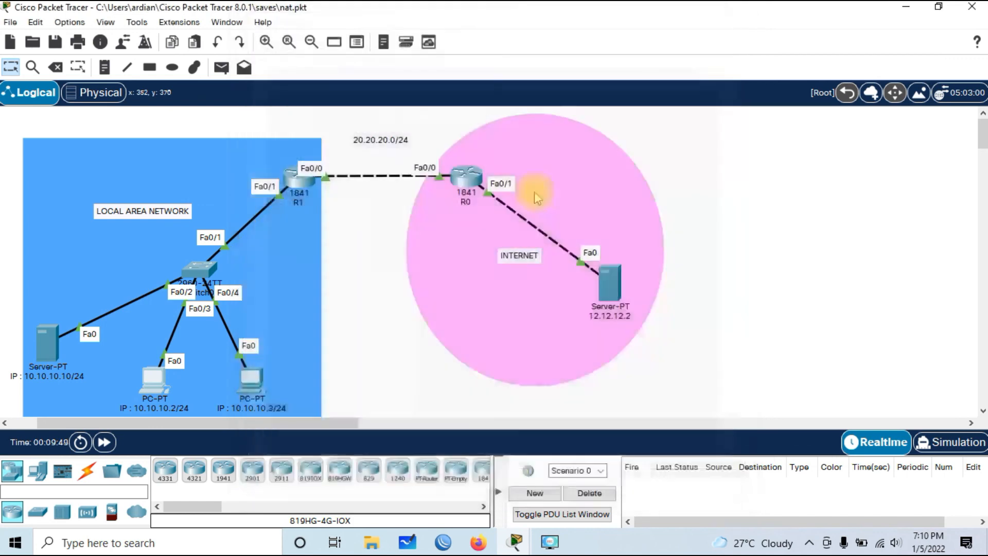
# Ping the internet server 12.12.12.2 from the PC 10.10.10.3.
pyautogui.click(250, 380)
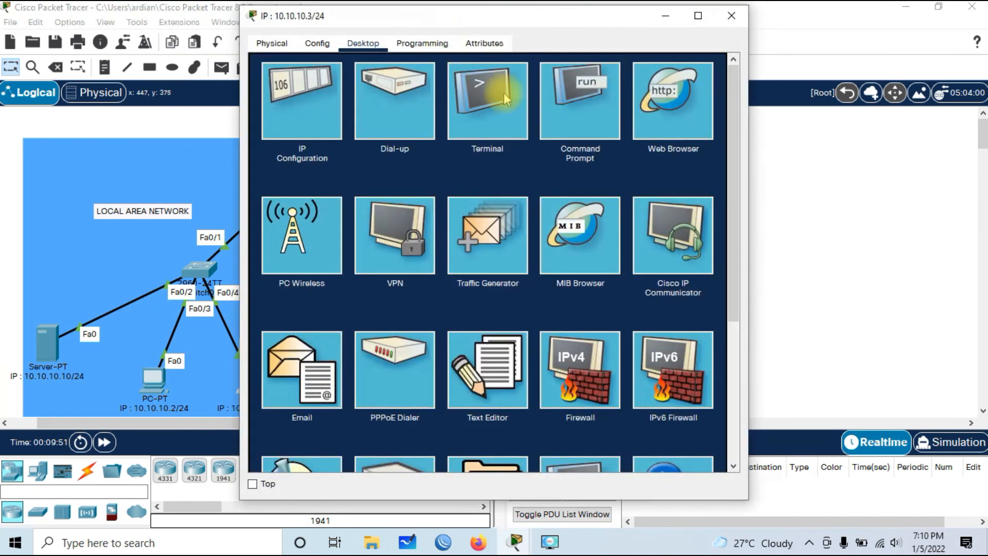
pyautogui.click(564, 106)
pyautogui.write('ping 12.12.12')
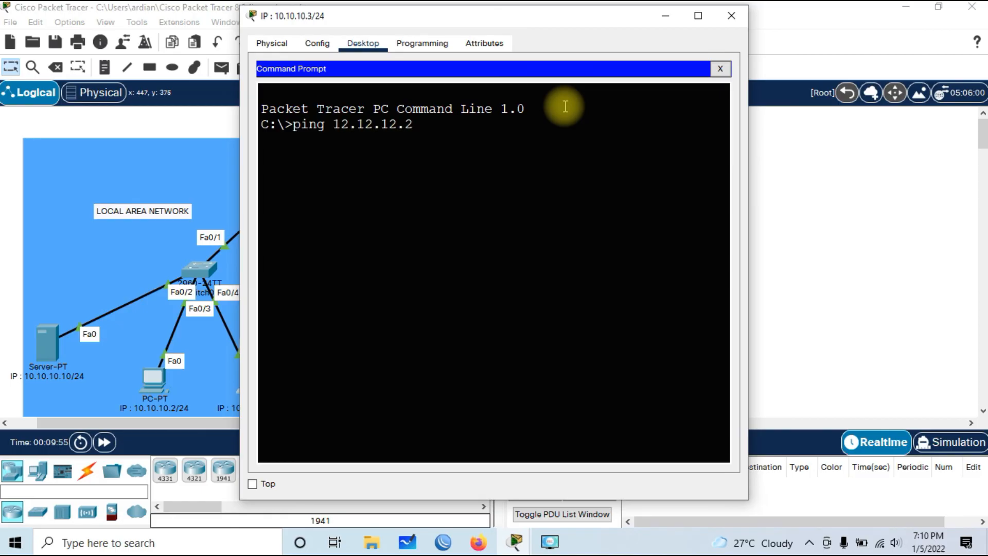
pyautogui.write('.2')
pyautogui.press('Return')
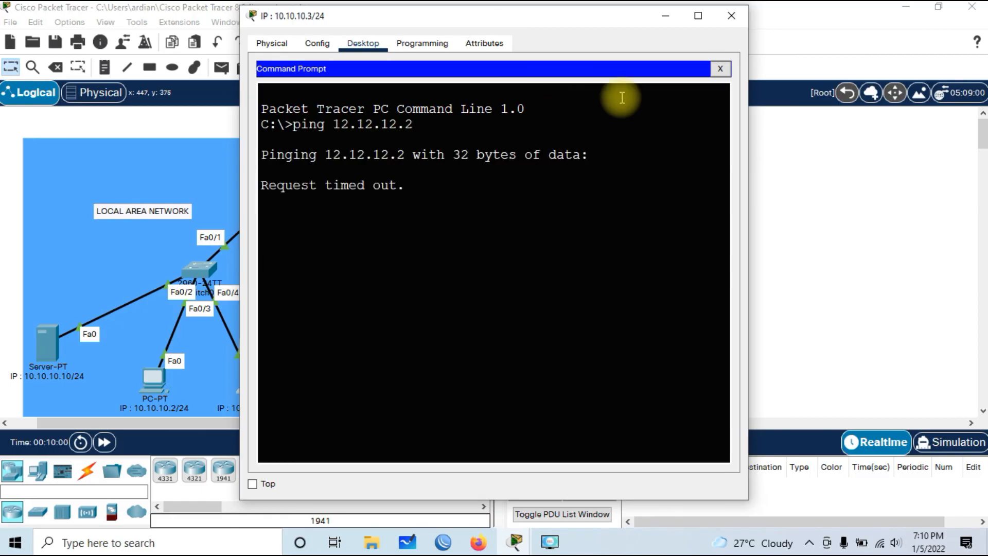
pyautogui.click(720, 68)
pyautogui.click(731, 15)
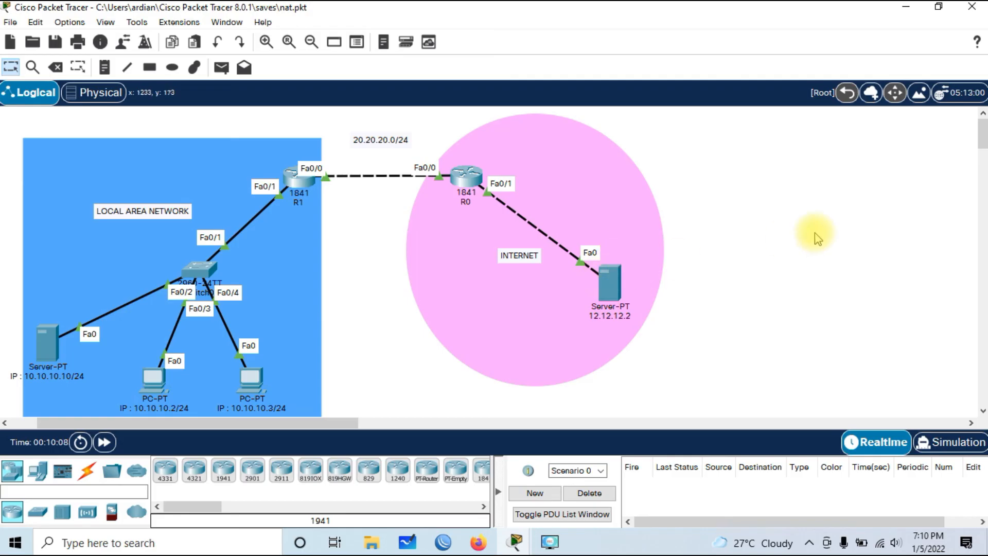
# Ping the PC's private address 10.10.10.2 from the internet server 12.12.12.2 and examine the replies.
pyautogui.click(610, 282)
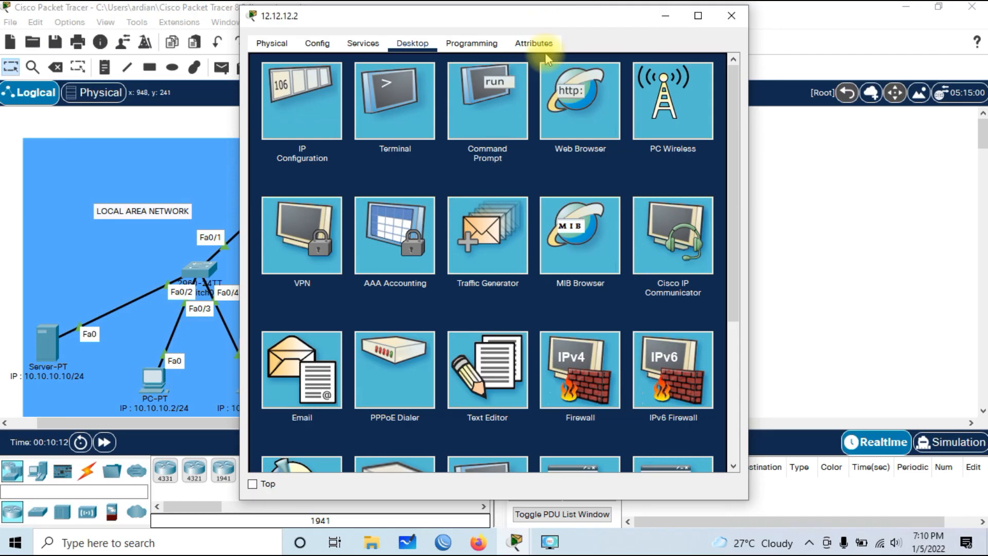
pyautogui.moveTo(559, 17); pyautogui.dragTo(632, 17)
pyautogui.click(580, 123)
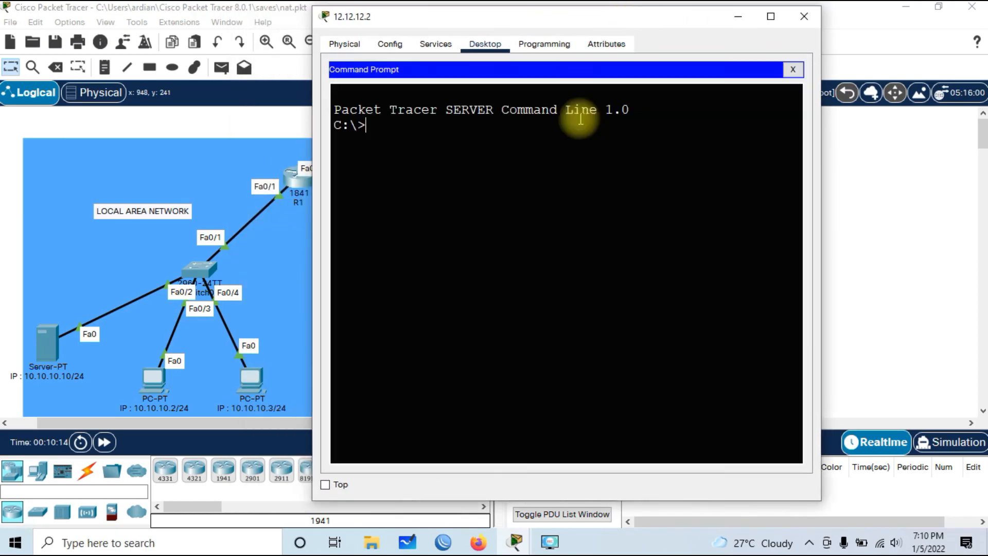
pyautogui.write('ping 10.10.10.2')
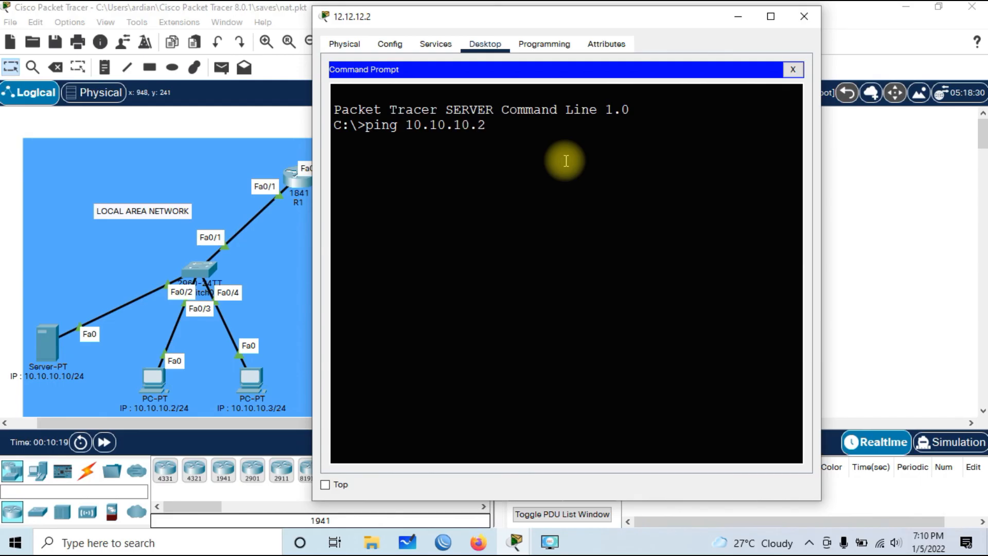
pyautogui.press('Return')
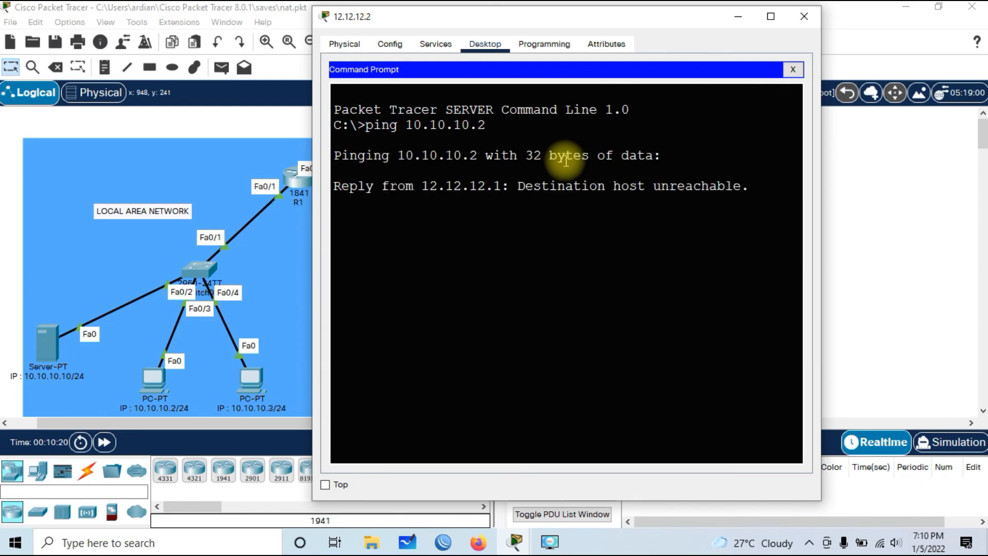
pyautogui.moveTo(561, 239); pyautogui.dragTo(518, 233)
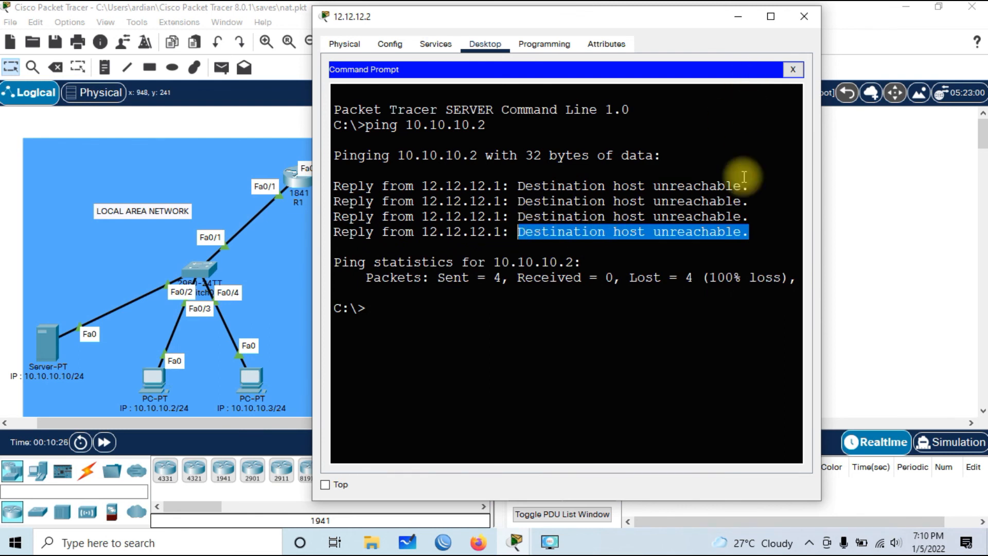
pyautogui.click(752, 216)
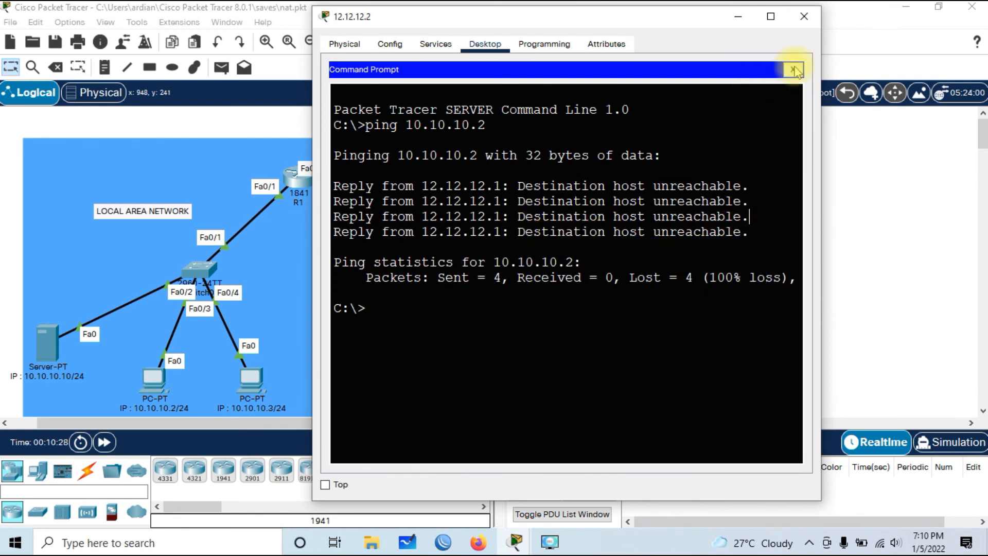
pyautogui.click(792, 69)
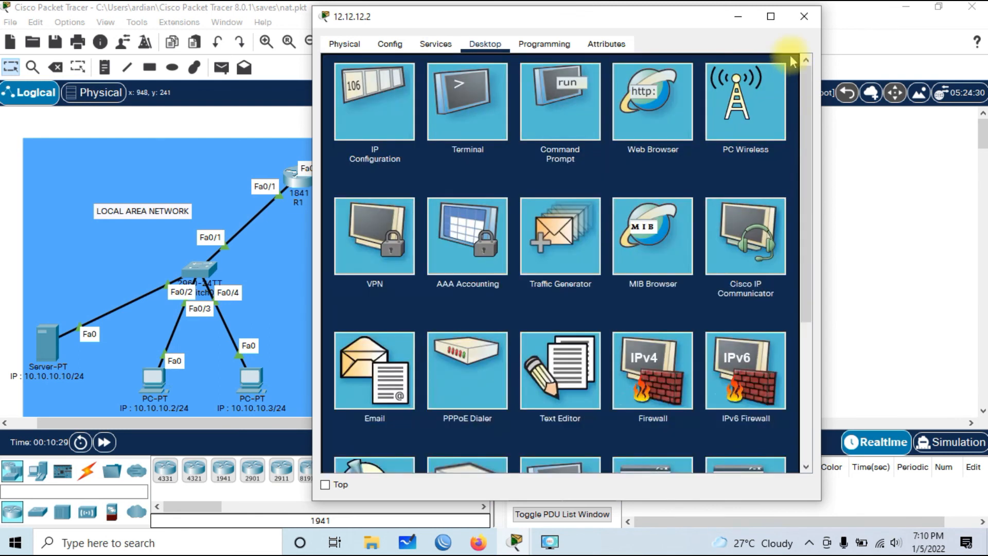
pyautogui.click(800, 25)
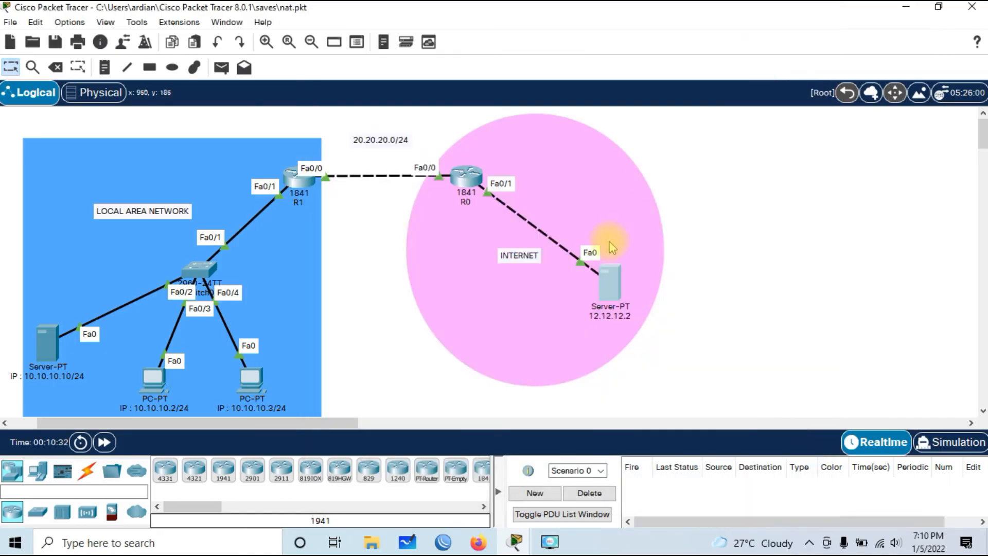